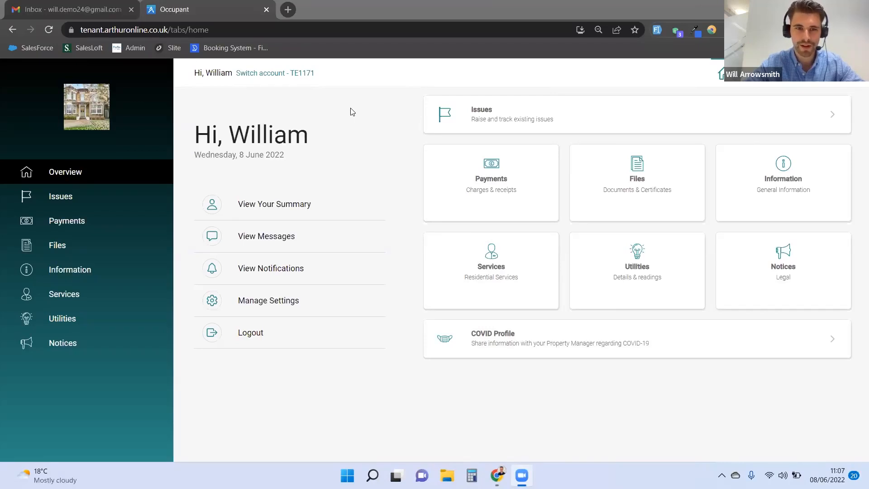
Start raising a maintenance issue from the tenant's issues and view the full list of reporting languages.
left_click(476, 121)
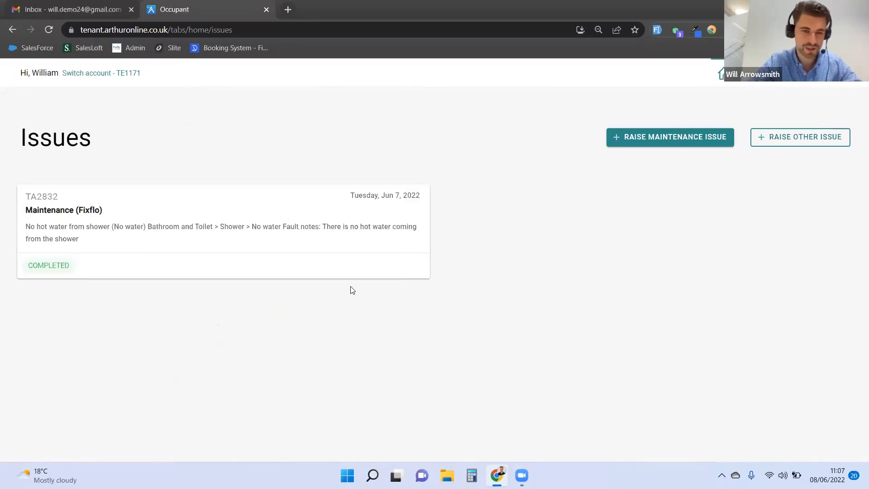
left_click(659, 144)
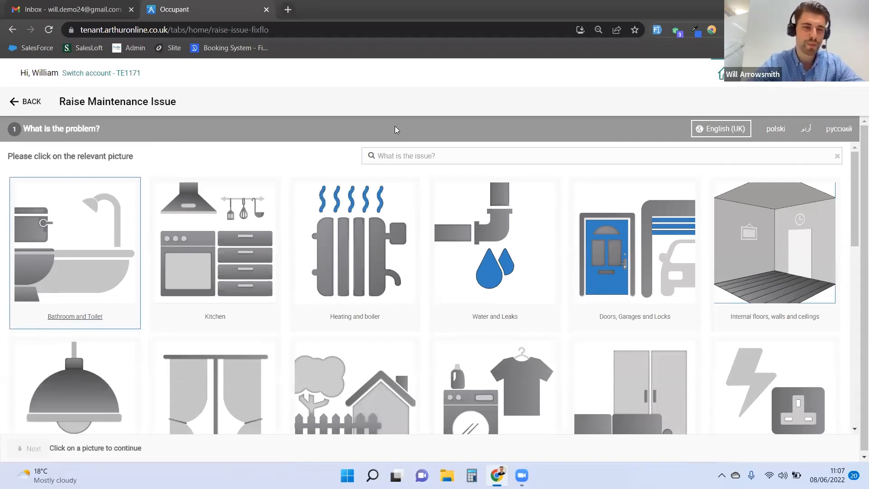
left_click(696, 131)
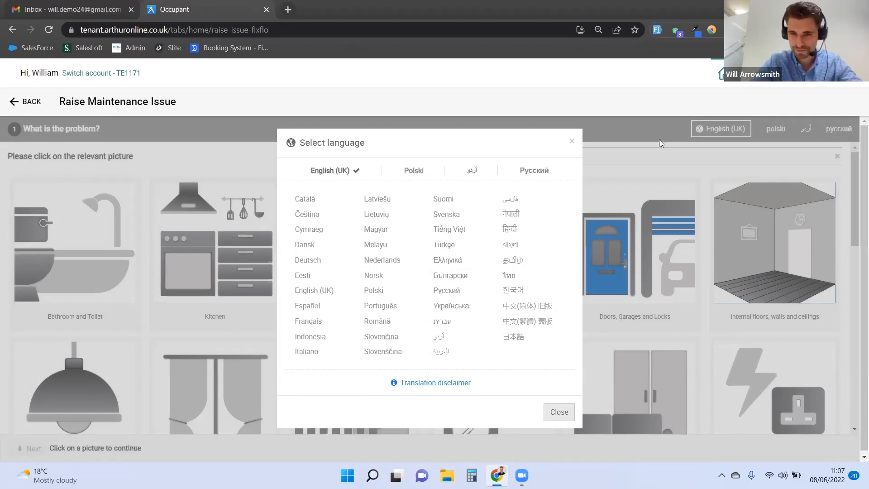
left_click(573, 143)
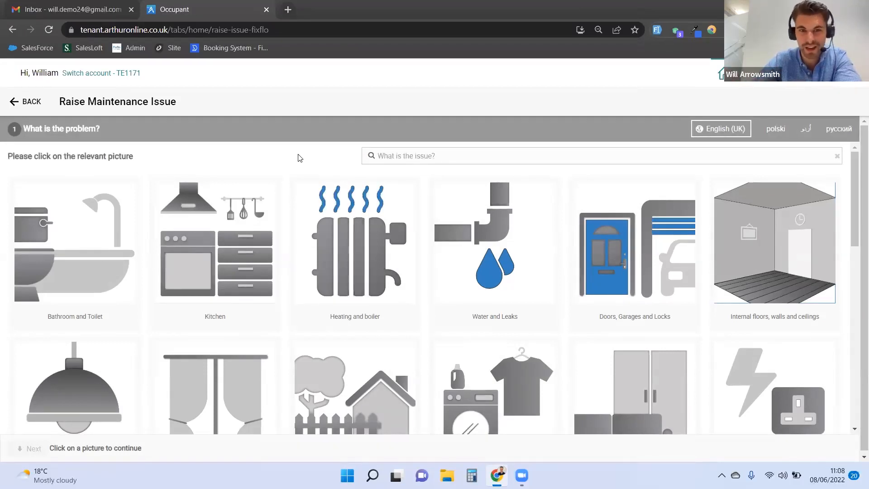
Classify the problem as Heating and boiler, Gas Boiler or Heater, Gas Boiler, with the fault Boiler not working.
left_click(344, 267)
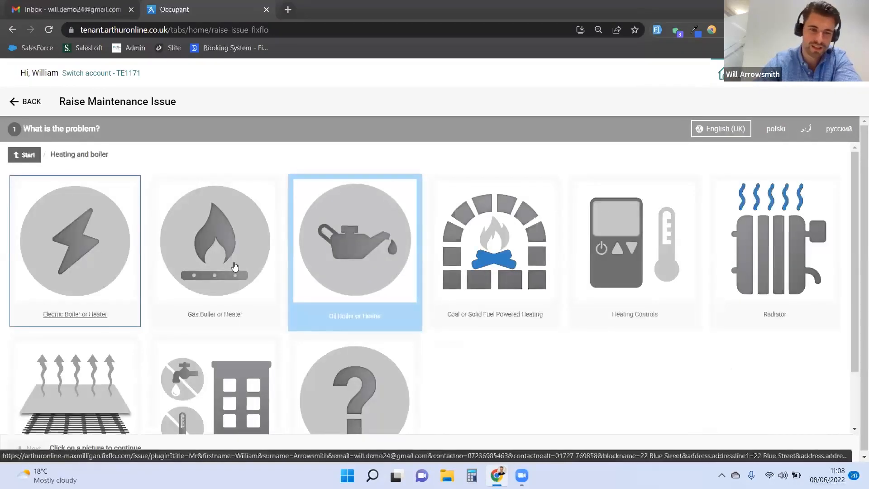
left_click(235, 266)
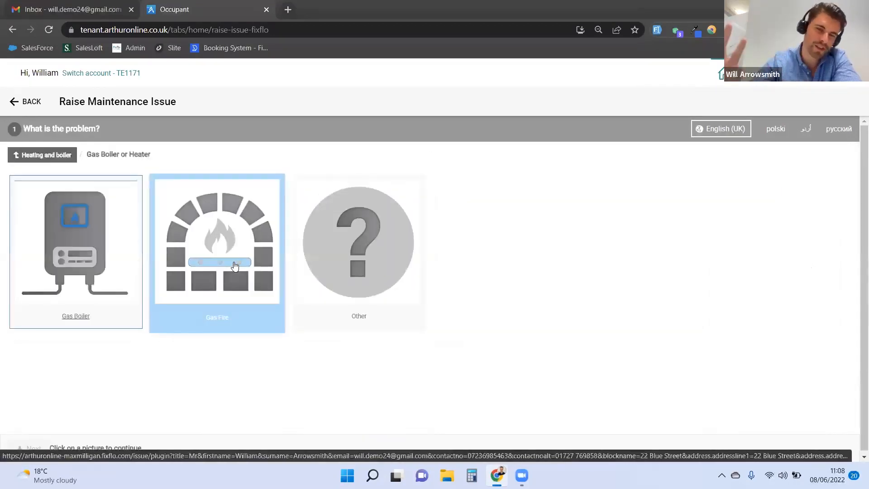
left_click(63, 265)
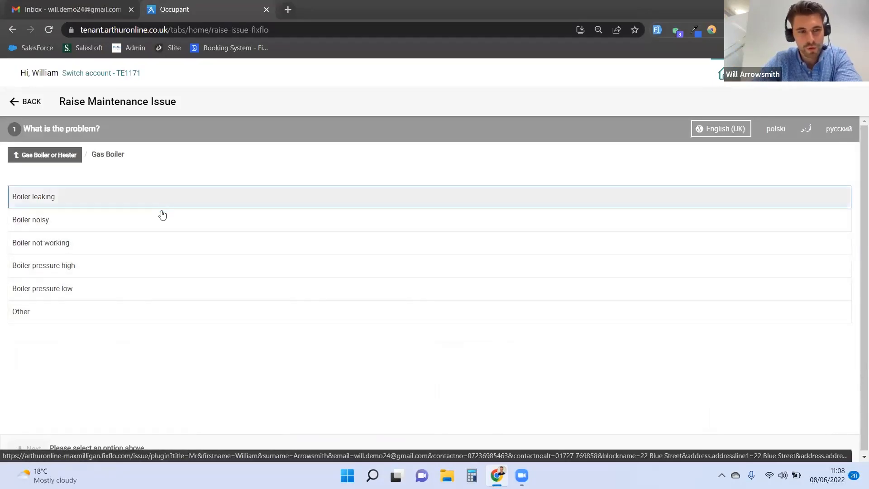
left_click(150, 245)
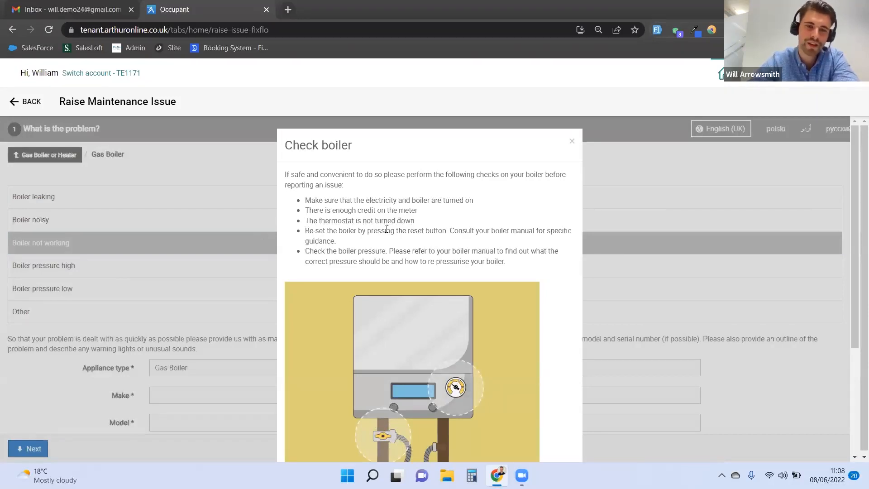
Read through the Check boiler advice and continue with the report.
scroll(383, 230, "down", 1)
scroll(383, 230, "down", 1)
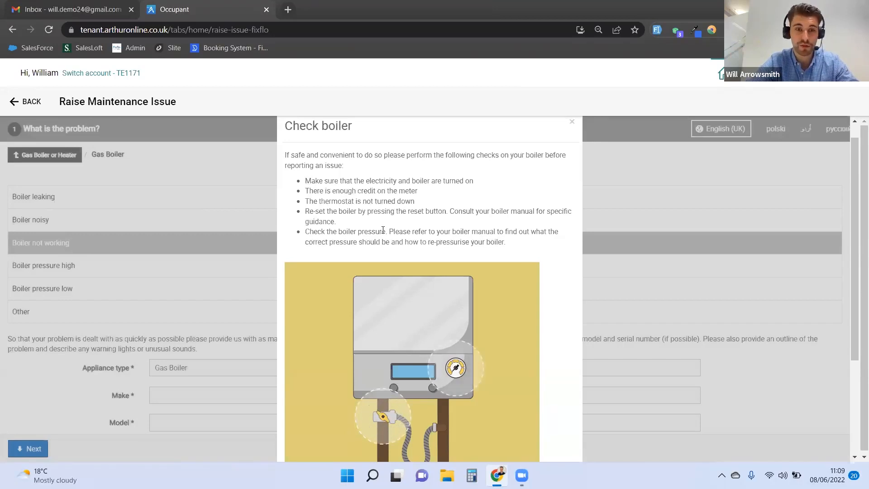
scroll(383, 230, "down", 1)
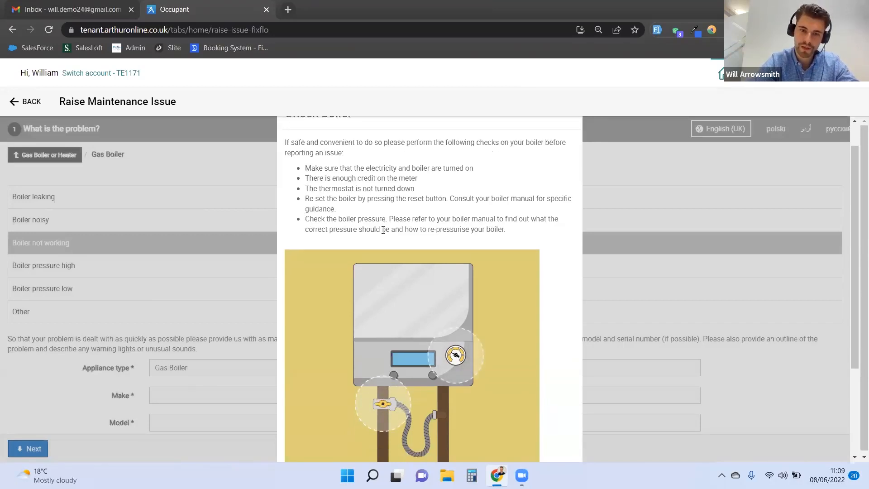
scroll(383, 230, "down", 3)
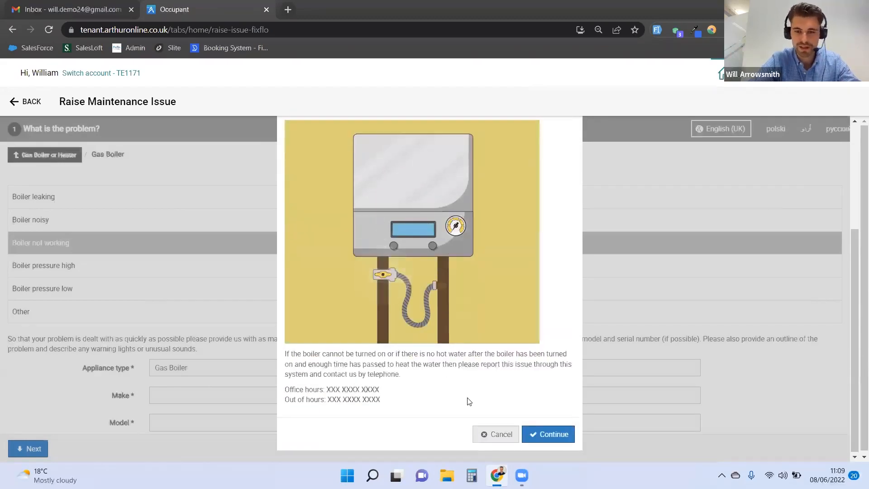
left_click(558, 435)
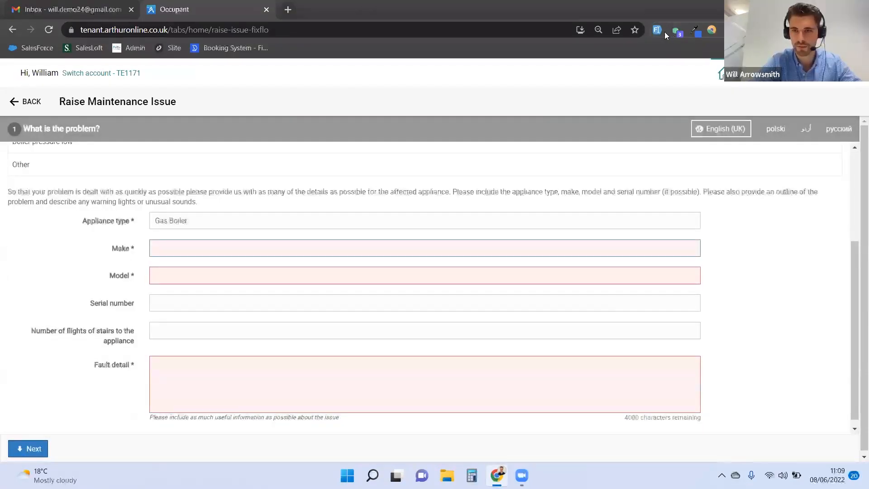
Autofill the gas boiler's details and fault description with the form-filling extension, pick LEC as the make, and proceed to adding photos.
left_click(657, 30)
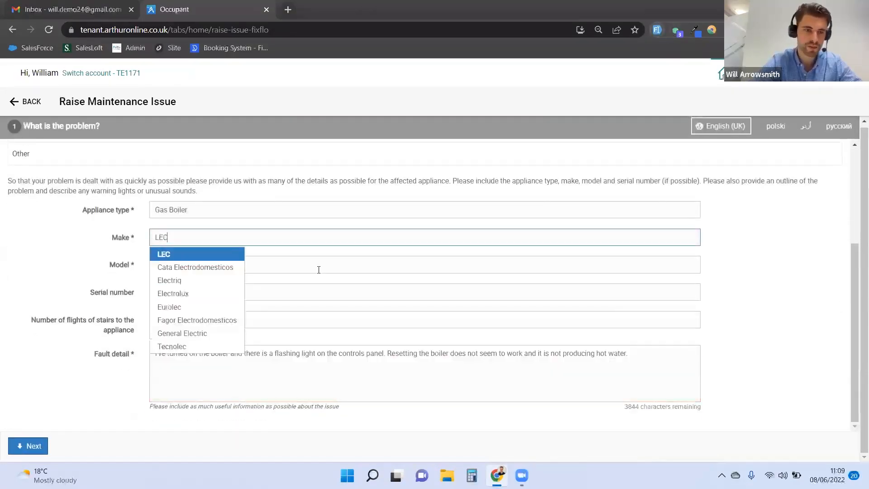
left_click(199, 254)
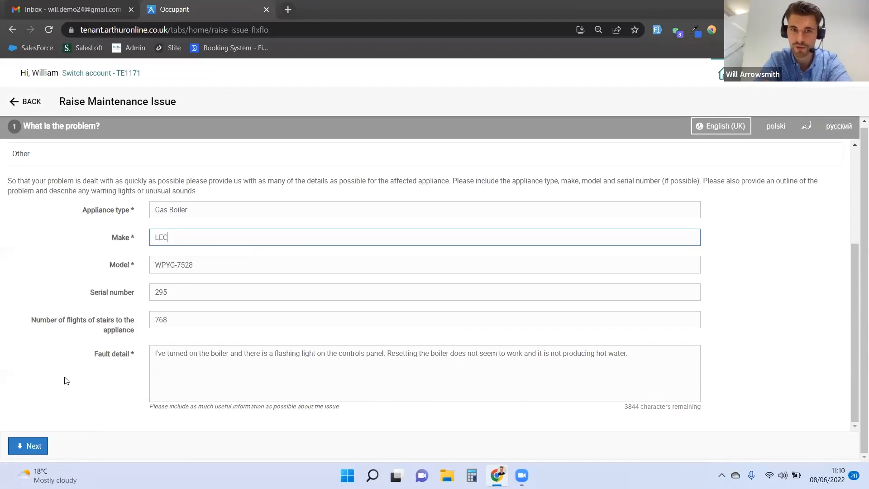
left_click(28, 445)
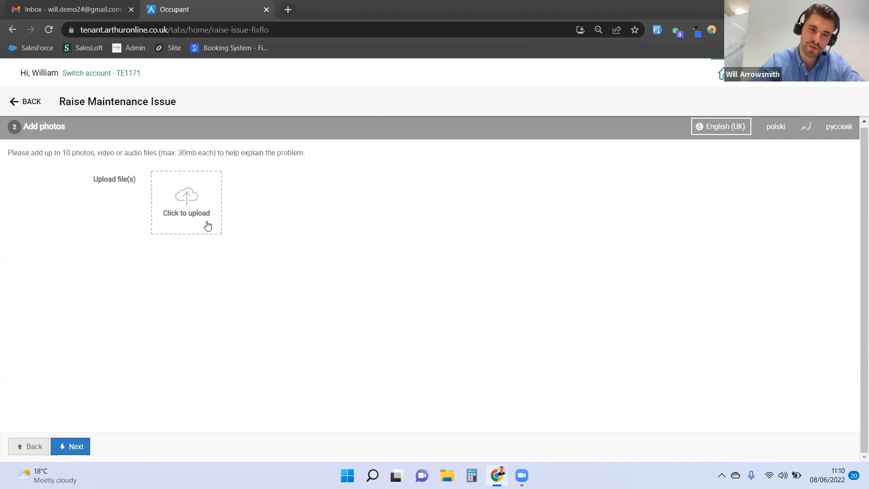
Upload Broken boiler.jpeg as the issue photo, then accept the prefilled address and contact details.
left_click(185, 207)
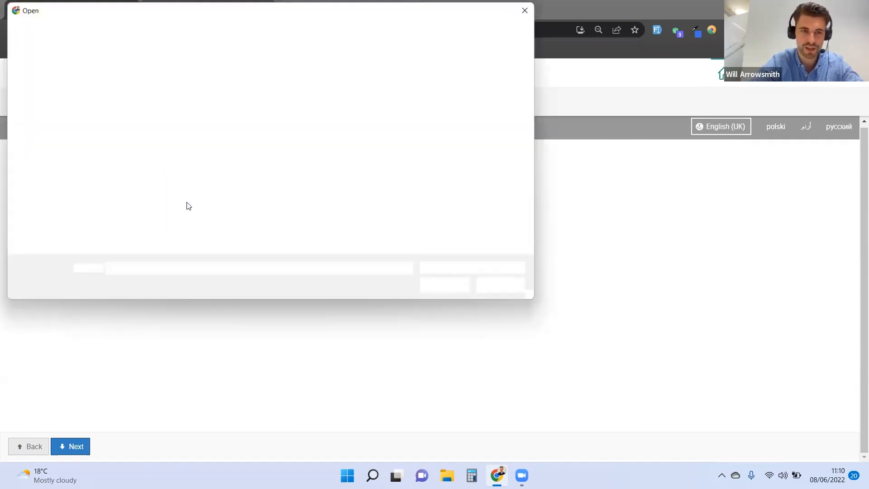
double_click(141, 112)
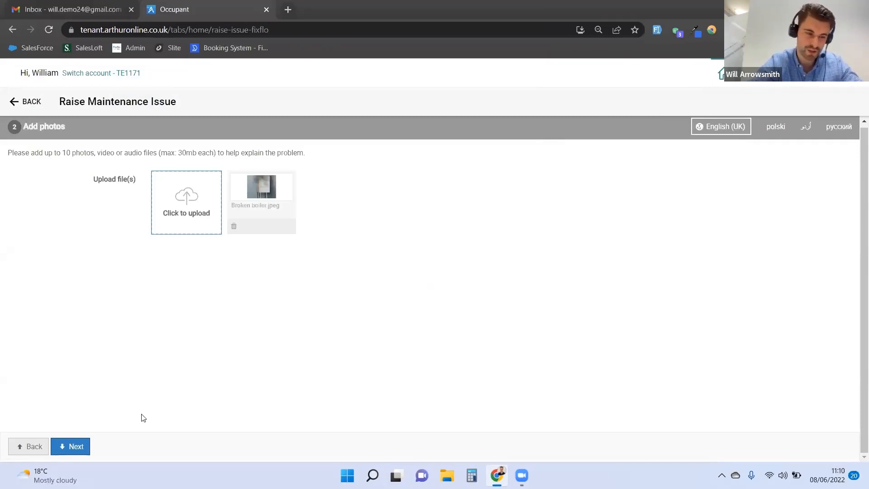
left_click(68, 448)
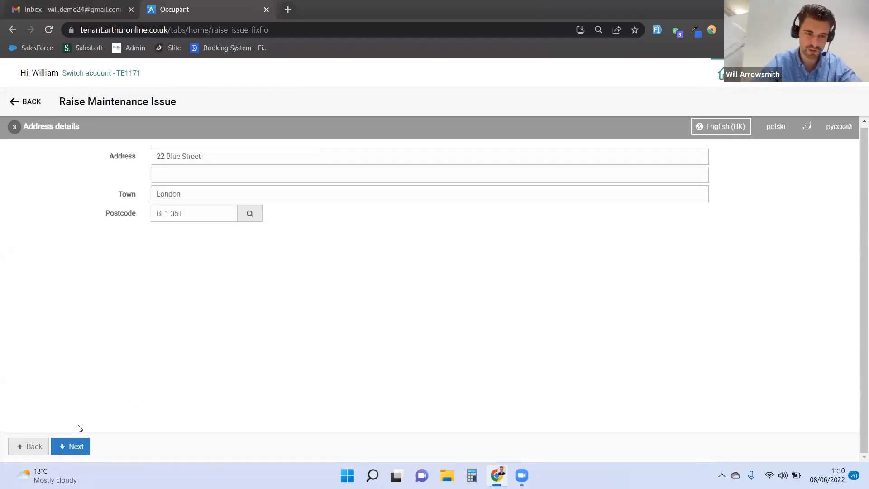
left_click(76, 449)
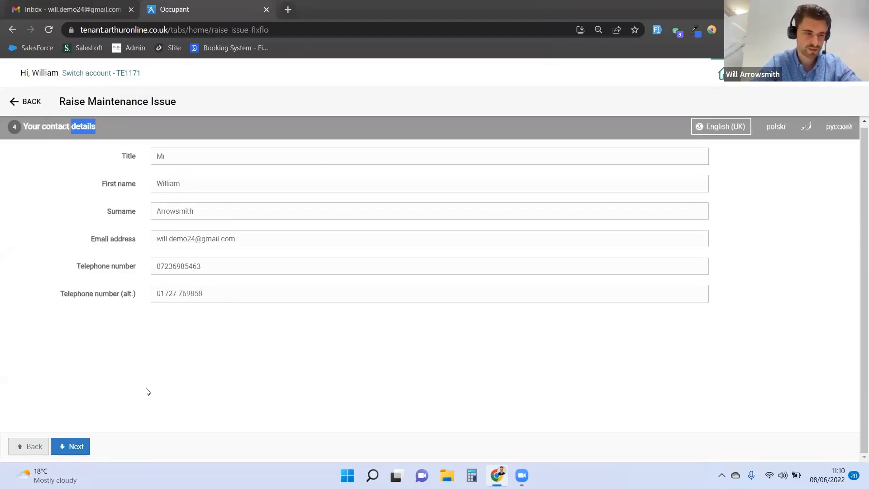
left_click(77, 447)
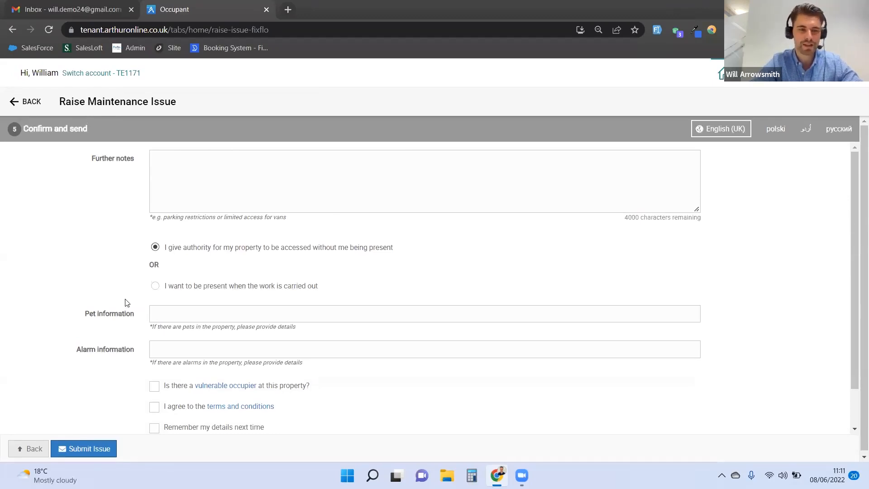
Agree to the terms and conditions and submit the maintenance issue.
scroll(125, 299, "down", 1)
left_click(155, 364)
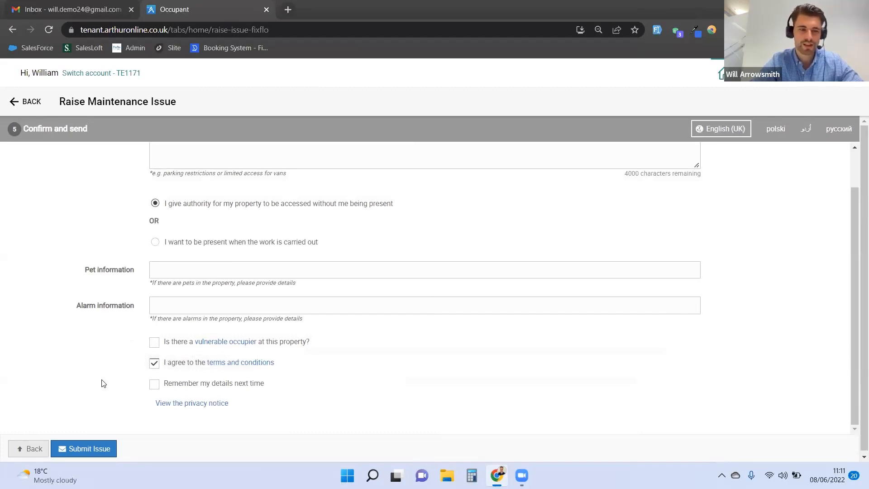
left_click(97, 442)
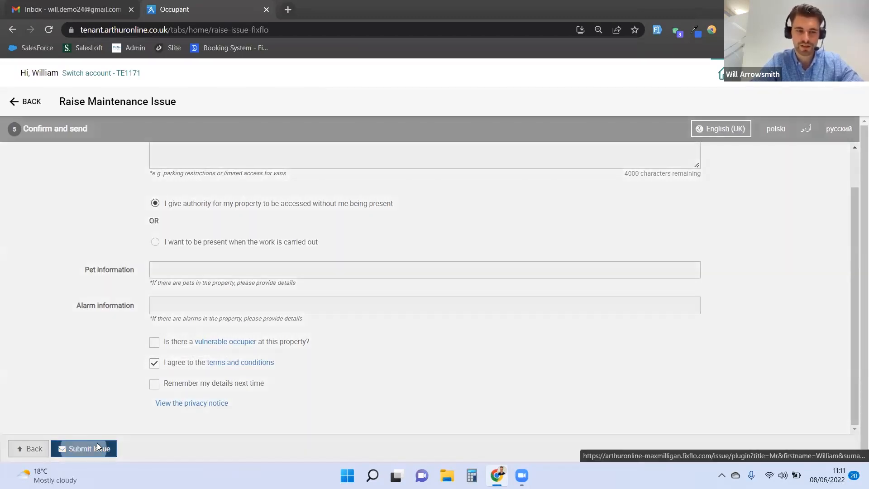
Open the Problem Reported email in Gmail and read its next steps and repair category table.
left_click(530, 213)
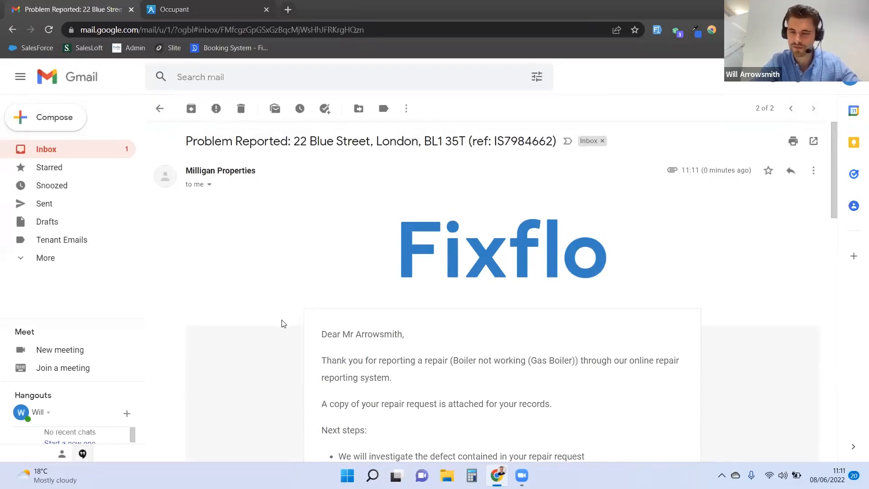
scroll(282, 323, "down", 3)
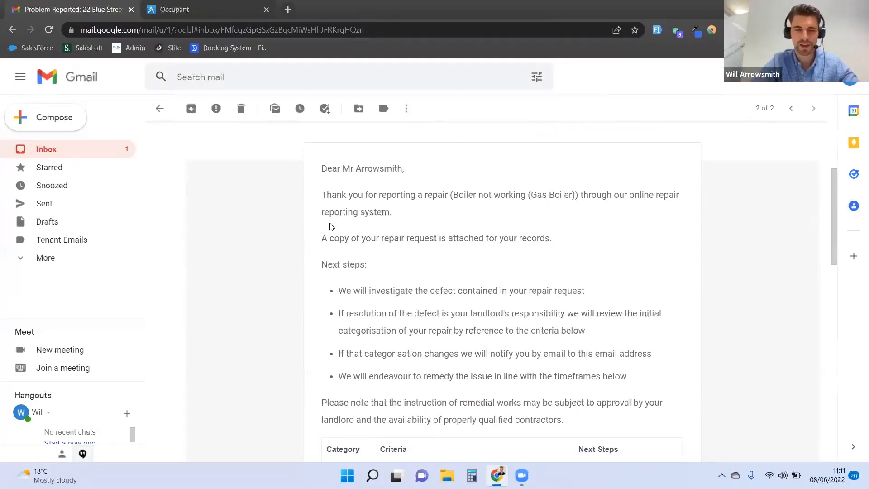
scroll(330, 227, "down", 1)
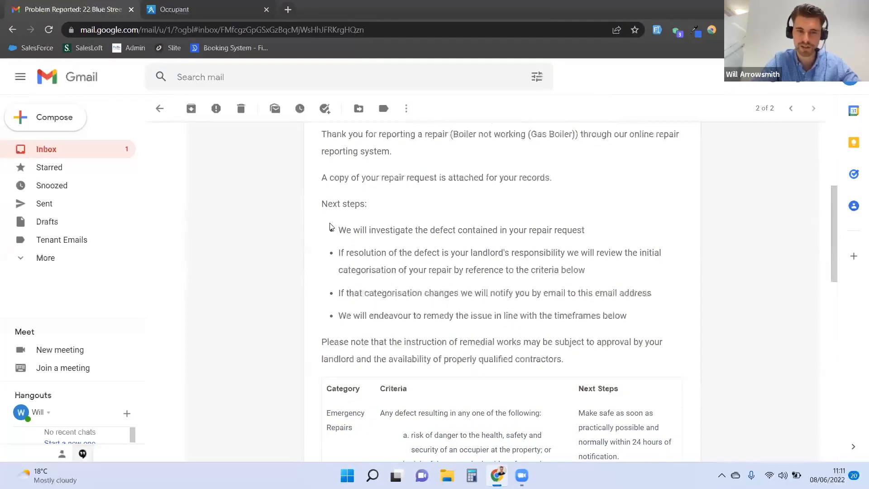
scroll(331, 228, "down", 1)
scroll(315, 255, "down", 2)
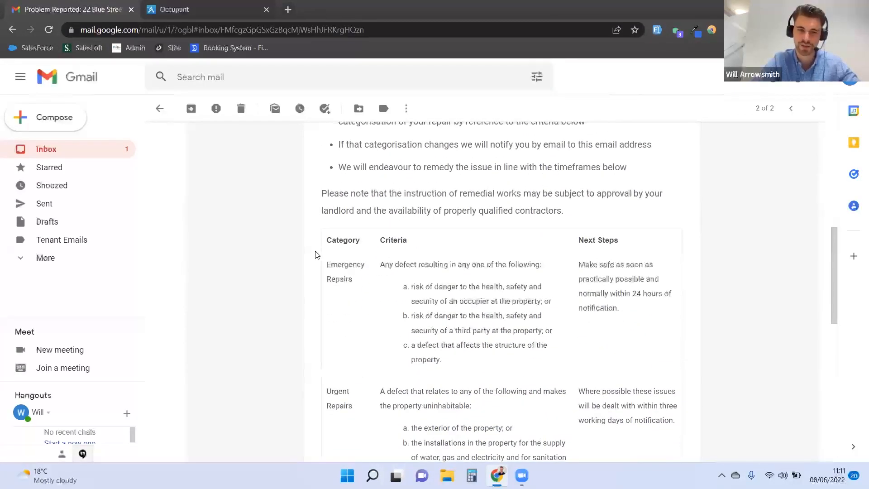
scroll(316, 255, "down", 1)
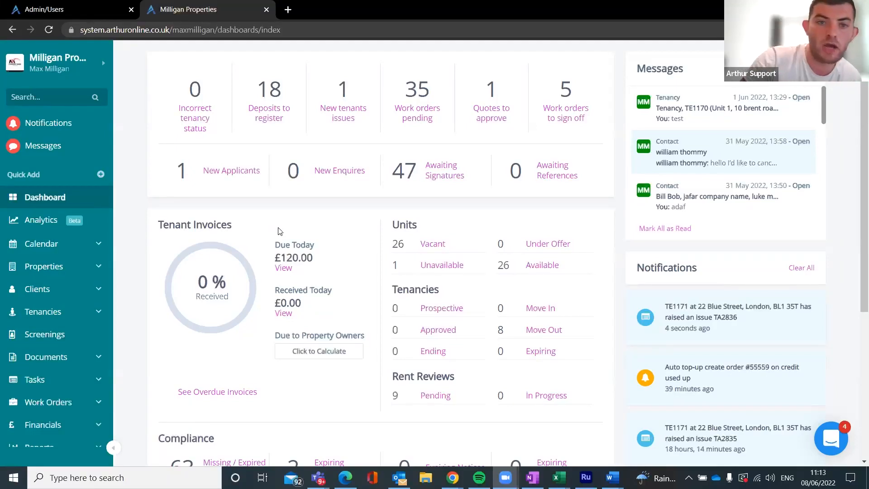
Open the new tenants issues from the Arthur property manager dashboard and review the Fixflo maintenance task and the task filters.
left_click_drag(349, 133, 369, 53)
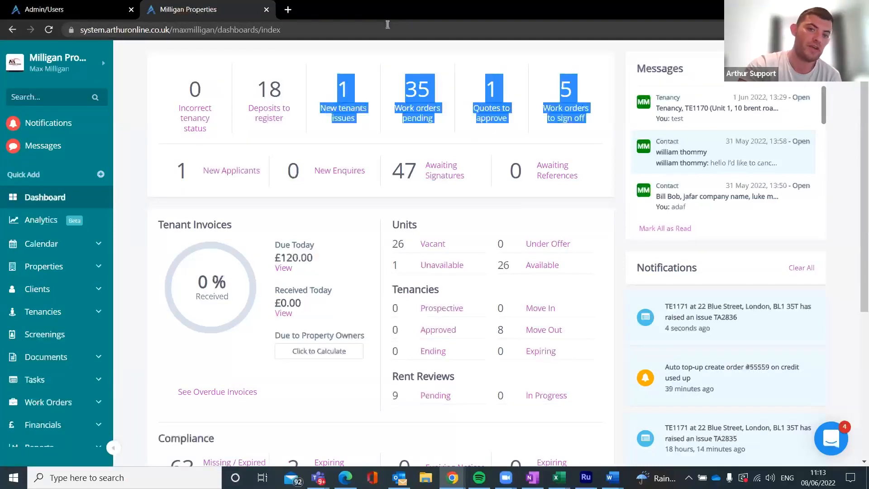
left_click(386, 148)
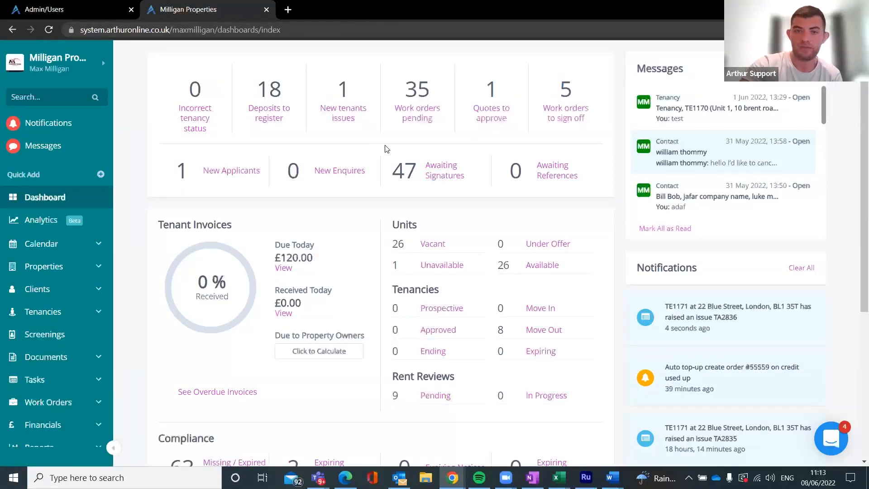
left_click(350, 111)
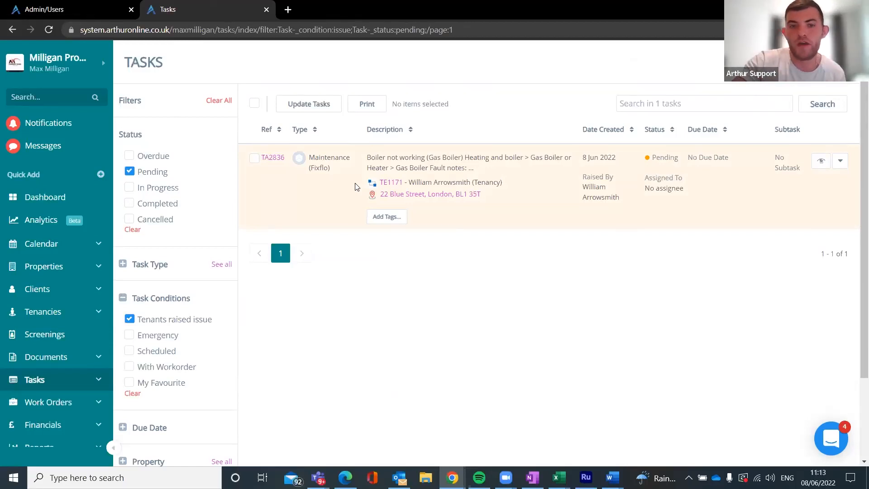
left_click_drag(329, 168, 309, 168)
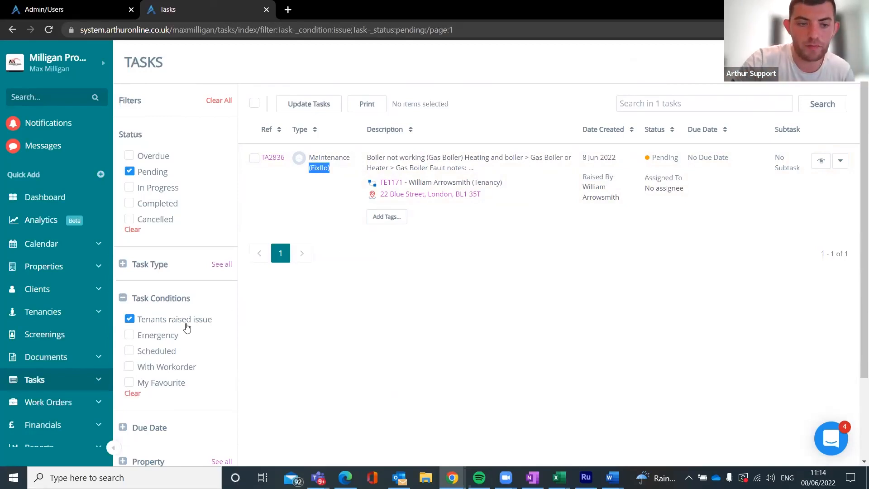
scroll(181, 317, "down", 1)
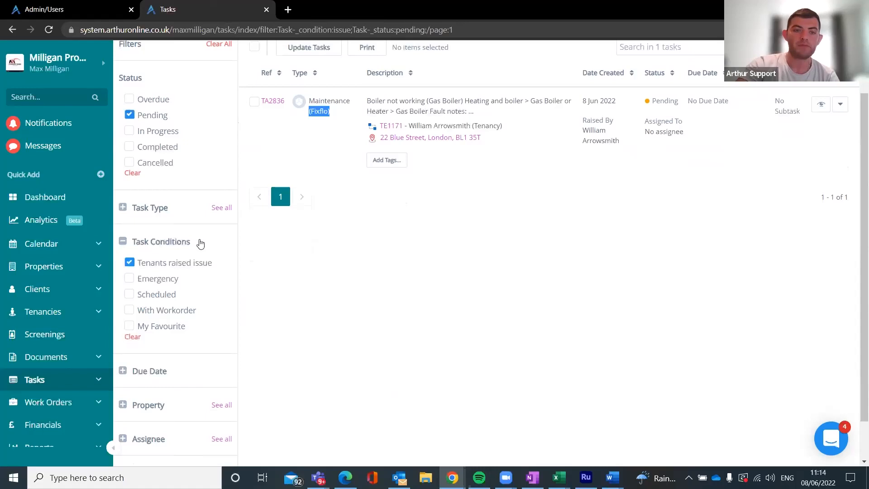
scroll(214, 291, "up", 1)
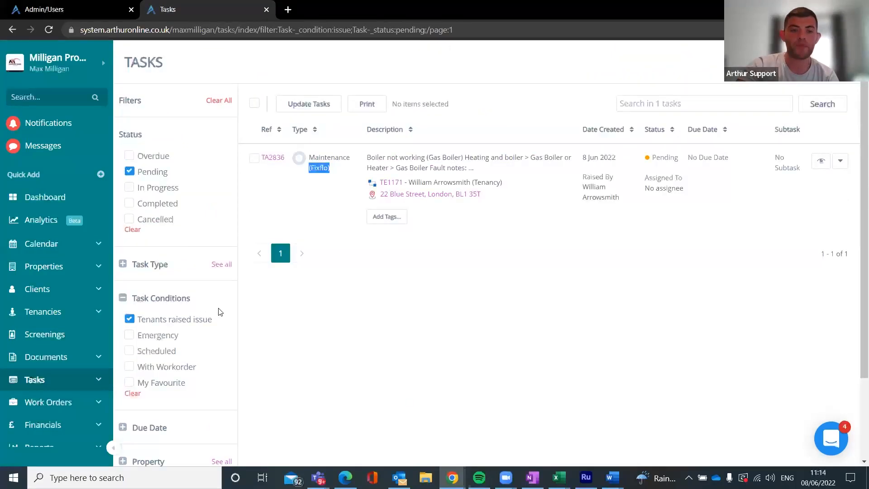
scroll(217, 311, "down", 2)
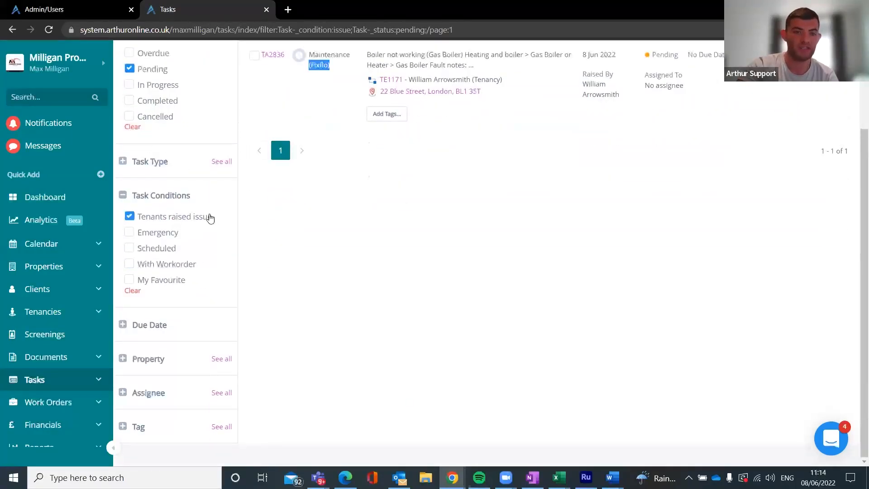
scroll(222, 223, "up", 2)
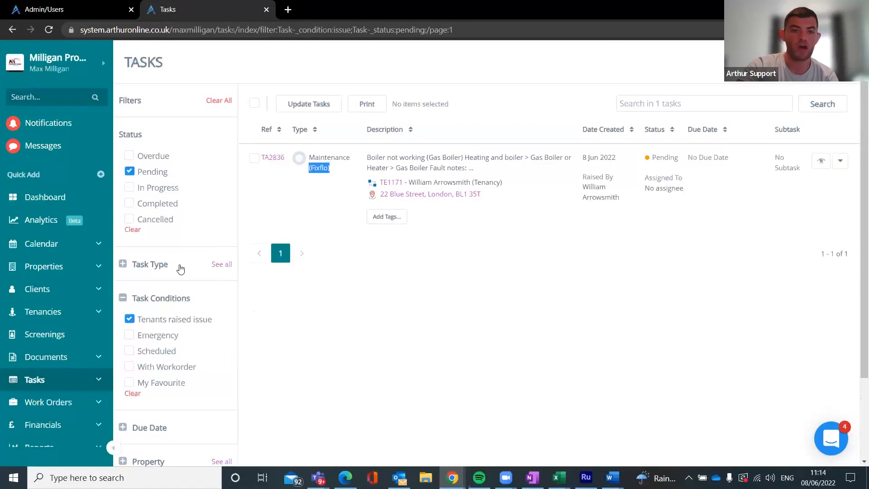
Expand the full list of task types in the task filters and look through it for Maintenance (Fixflo), then close the list.
left_click(168, 264)
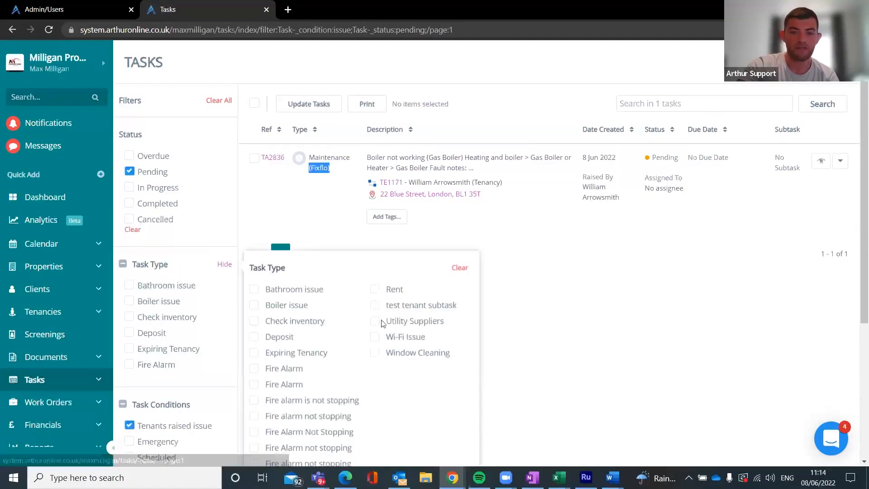
scroll(298, 324, "down", 4)
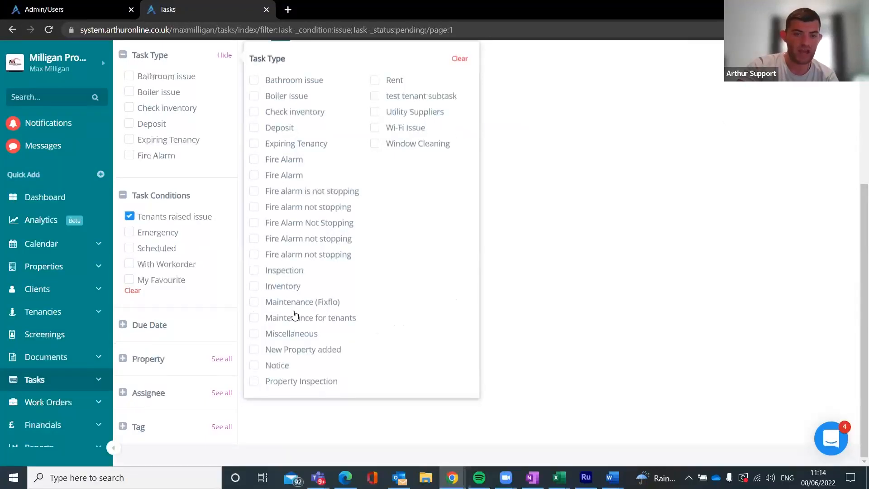
left_click(572, 302)
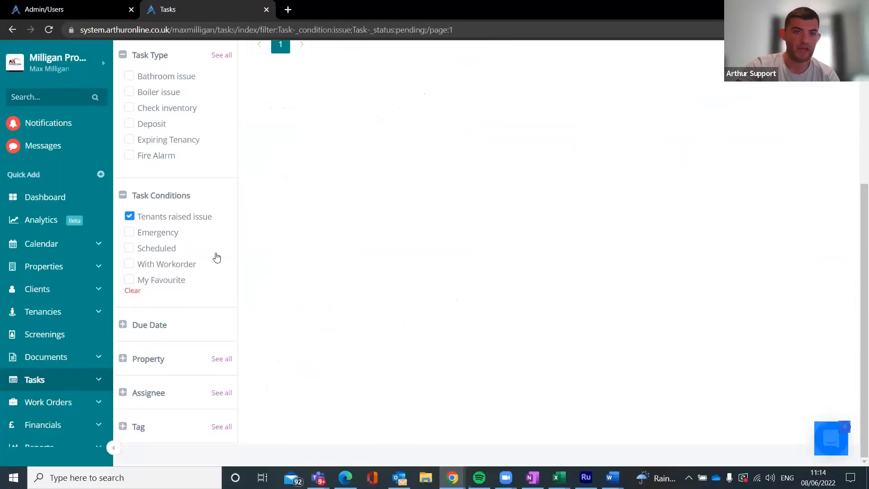
scroll(271, 273, "up", 5)
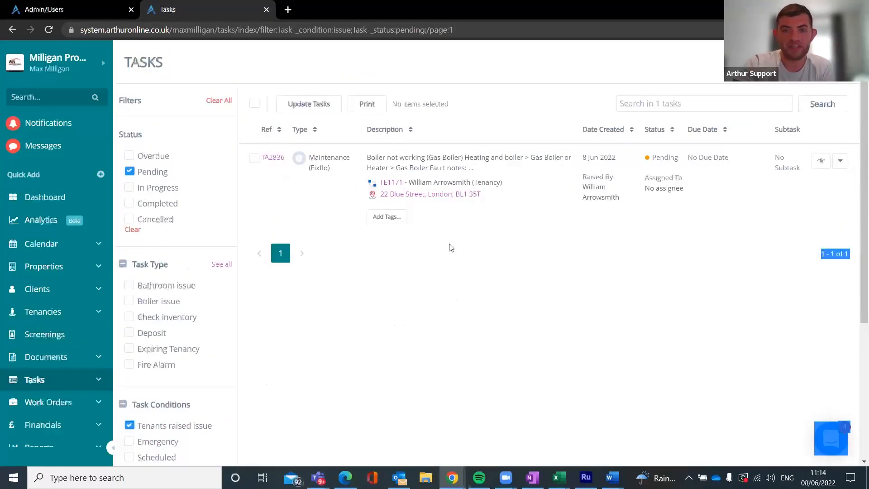
Review the boiler task's description, fault notes, linked tenancy and property address in the task list.
left_click_drag(367, 158, 520, 172)
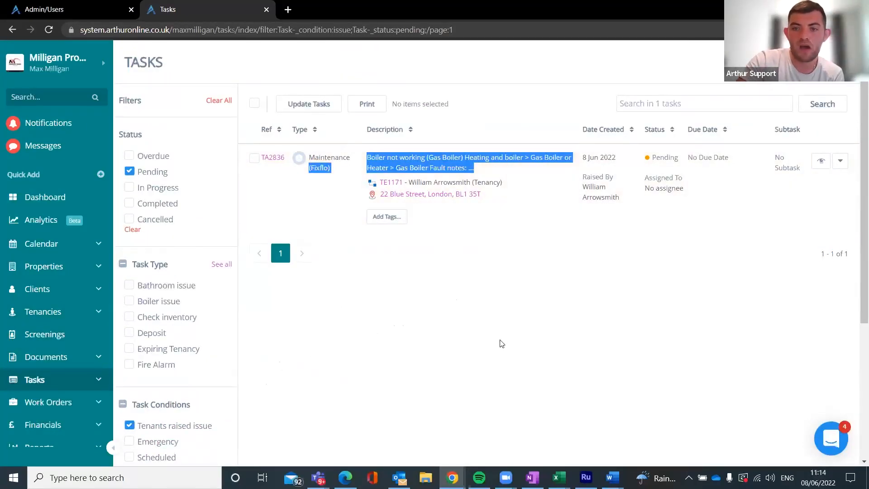
left_click(485, 304)
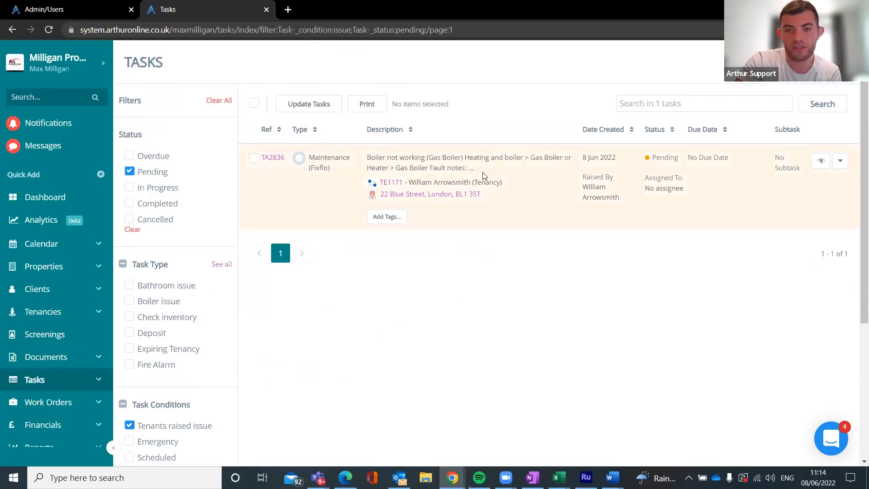
left_click_drag(474, 169, 450, 171)
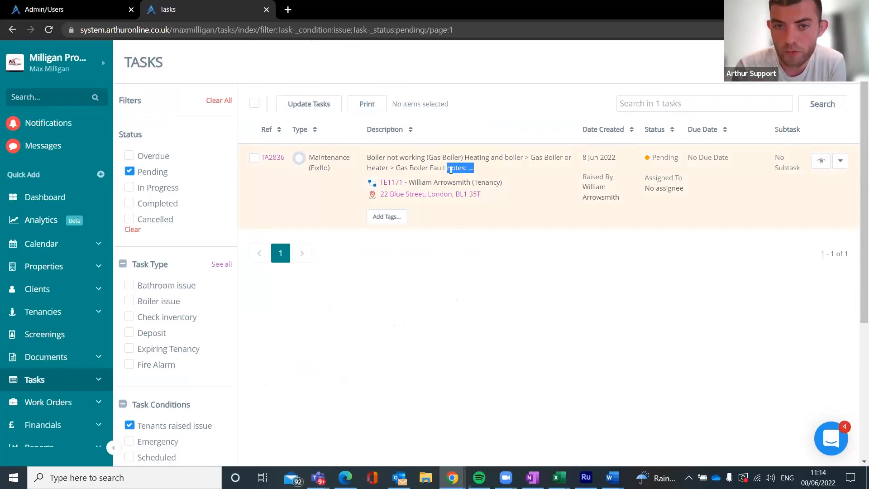
mouse_move(381, 193)
left_mouse_down()
mouse_move(483, 194)
mouse_move(378, 183)
left_mouse_up()
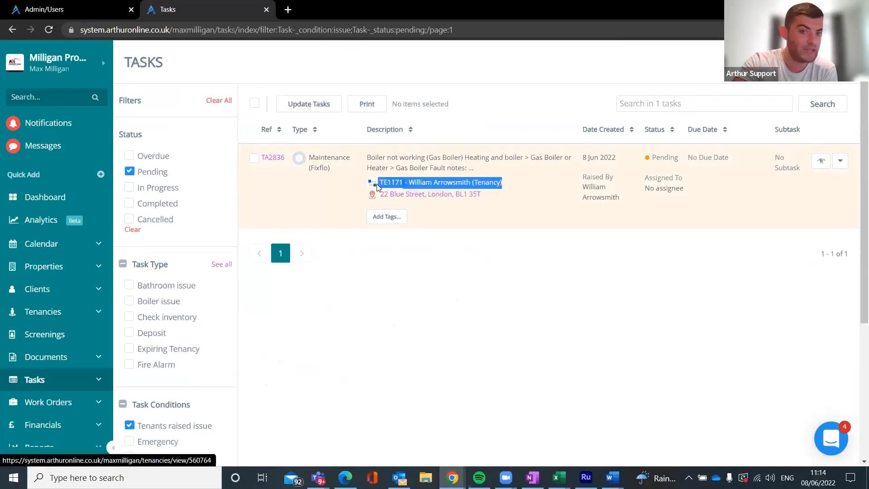
left_click_drag(496, 200, 529, 257)
left_click(529, 257)
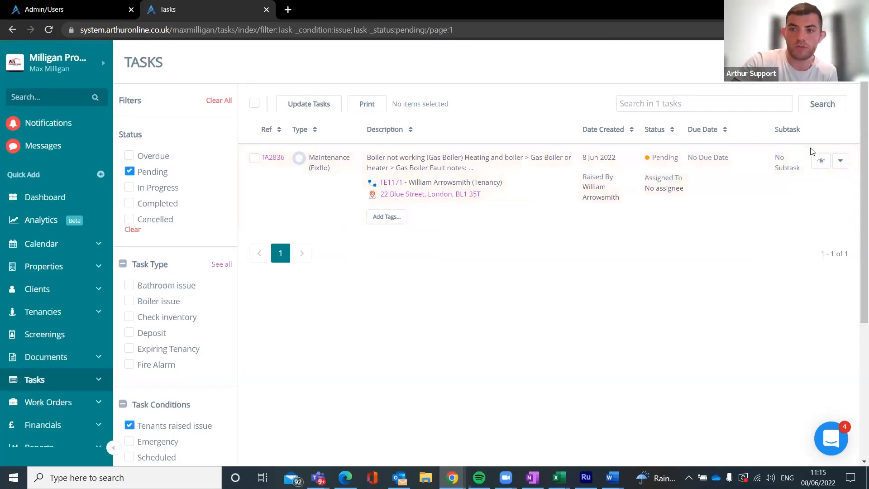
Open the Maintenance (Fixflo) boiler task and review its description, tenancy relationship details and attached documents.
left_click(821, 161)
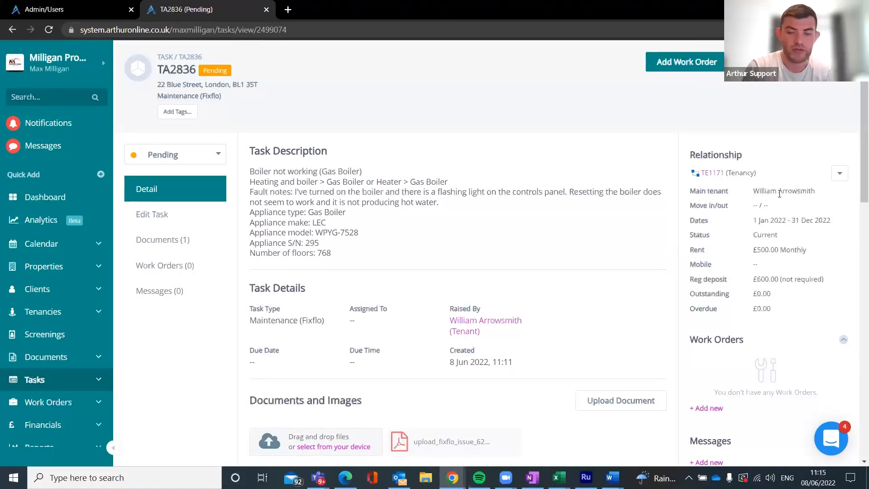
left_click_drag(366, 257, 244, 171)
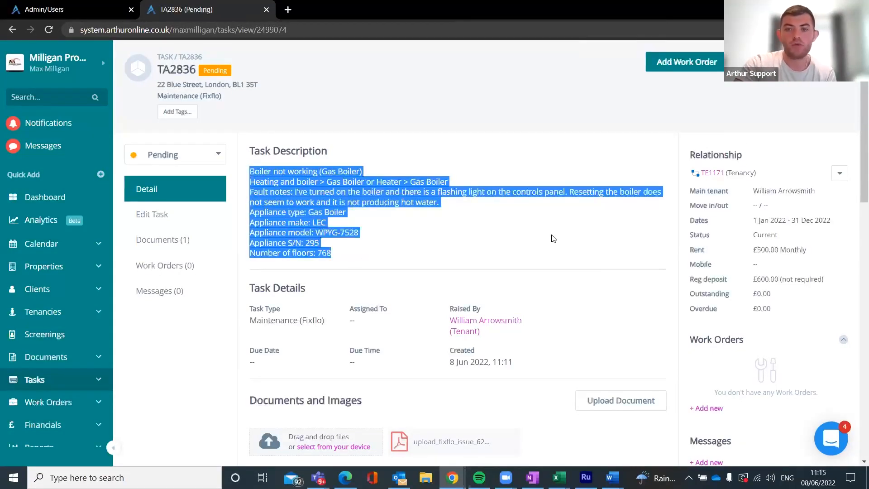
left_click(553, 238)
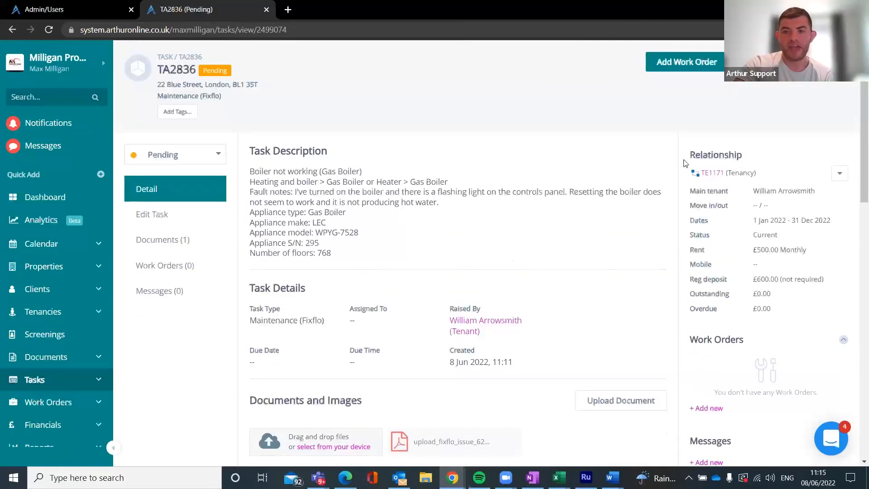
left_click_drag(682, 144, 821, 320)
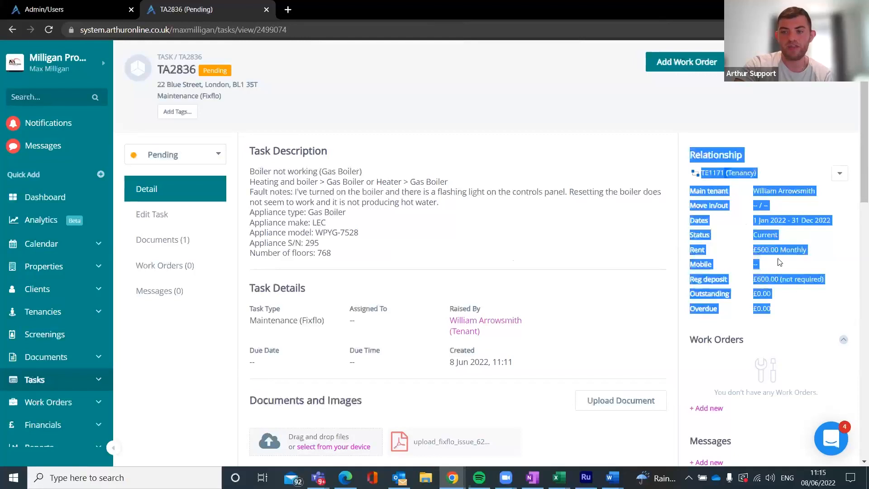
left_click(628, 136)
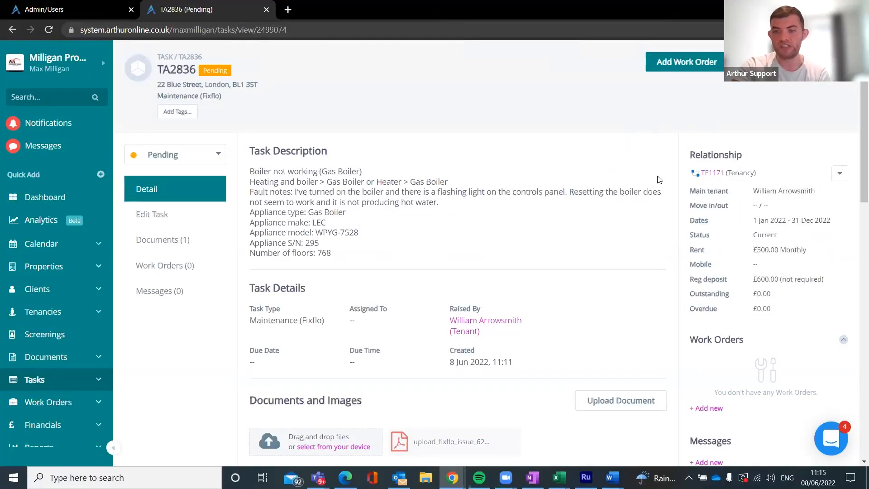
scroll(364, 216, "down", 1)
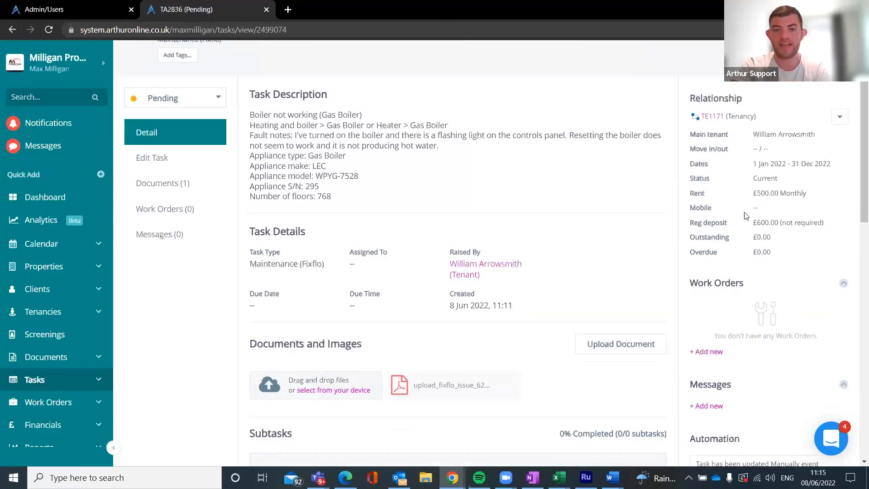
scroll(480, 230, "up", 1)
scroll(480, 231, "down", 1)
scroll(337, 245, "down", 1)
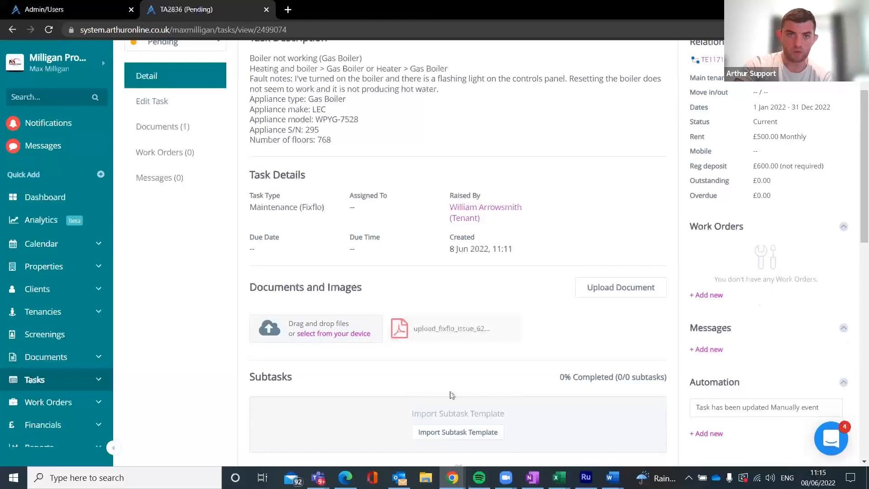
Preview the attached Fixflo issue PDF, check the reported details and boiler photo, and close the preview.
left_click(437, 340)
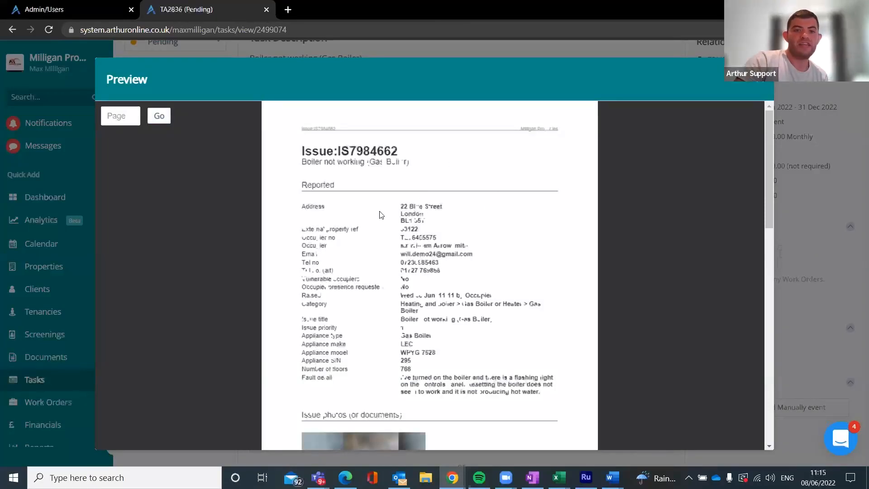
scroll(382, 215, "down", 6)
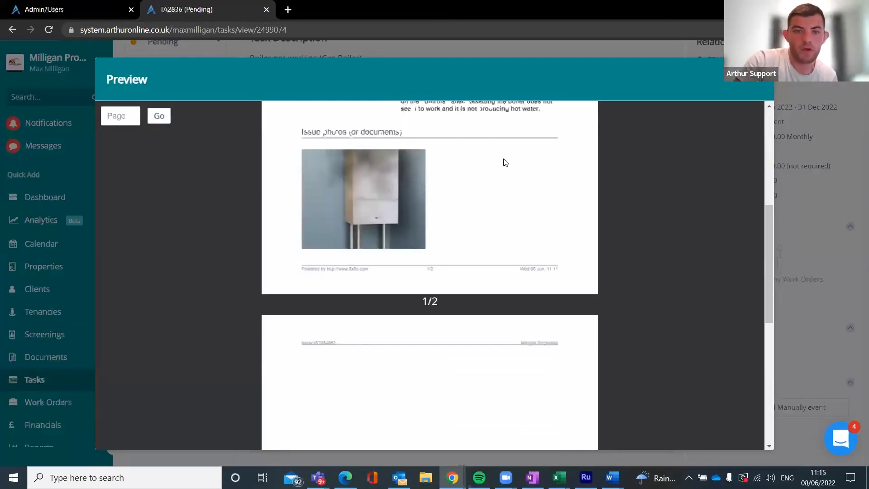
scroll(403, 179, "down", 2)
scroll(425, 178, "up", 2)
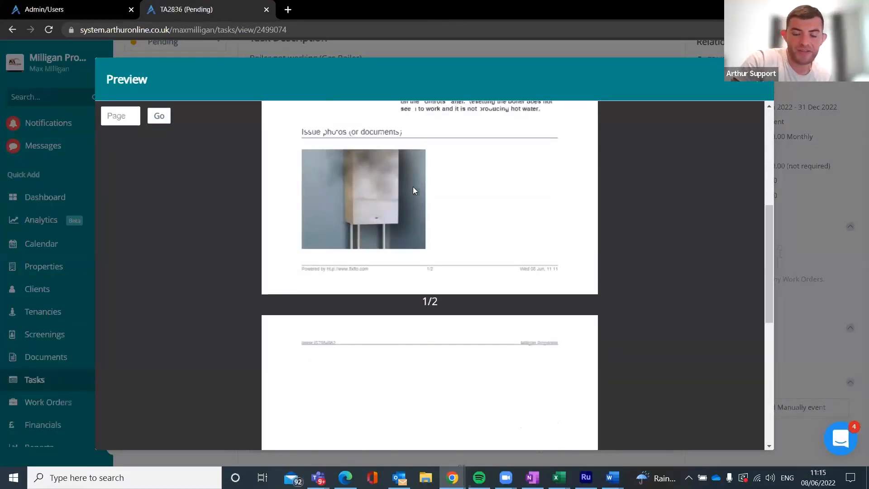
scroll(415, 190, "down", 1)
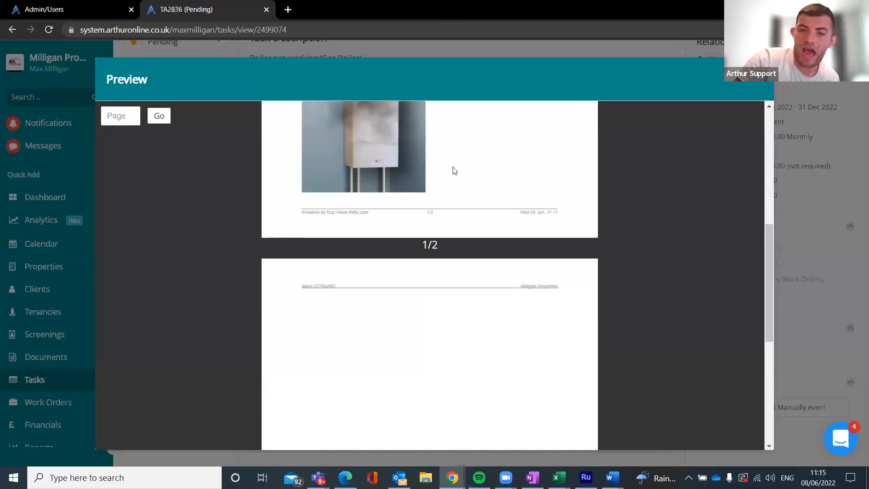
left_click(519, 44)
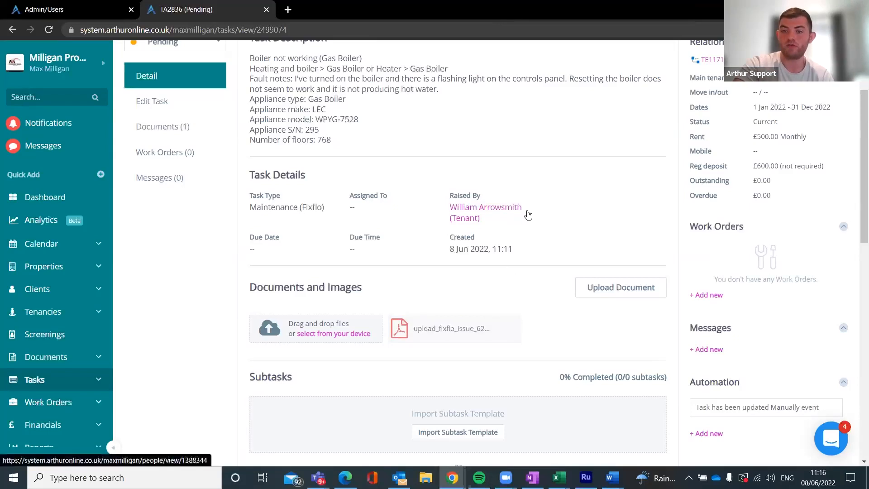
Look over the rest of the task page and its edit form, then return to the task details.
scroll(530, 199, "down", 4)
scroll(532, 154, "up", 6)
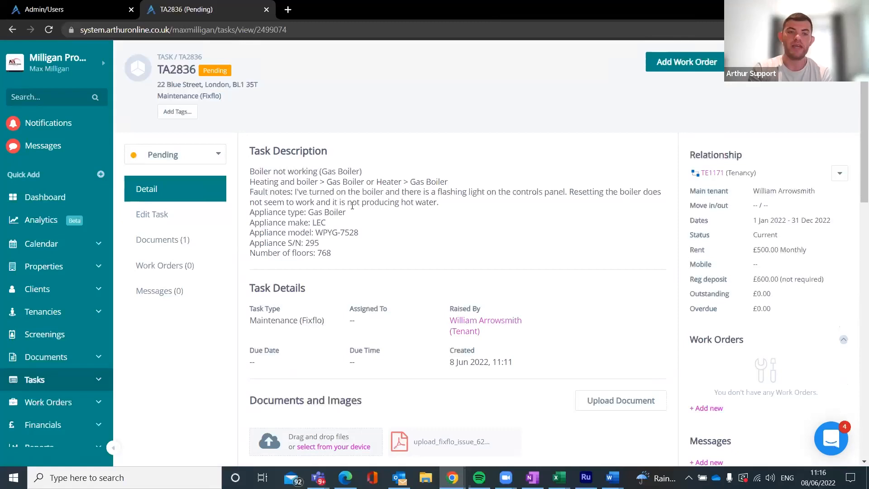
left_click(200, 216)
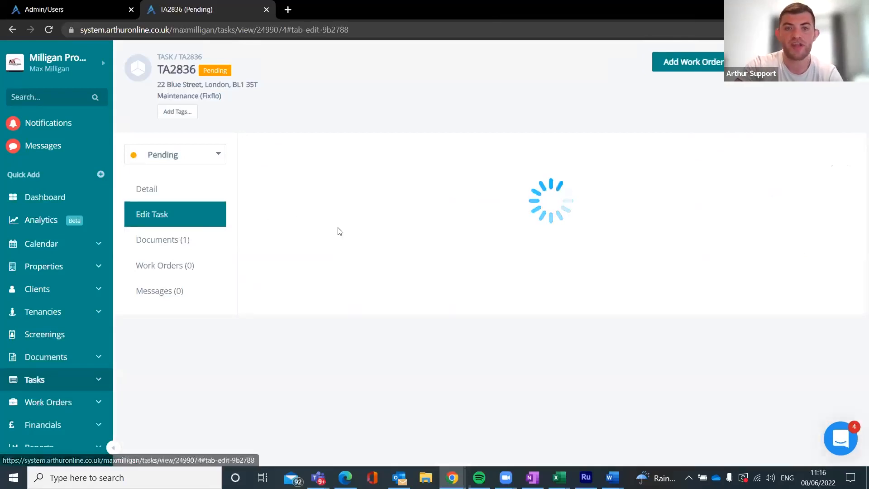
scroll(427, 279, "down", 1)
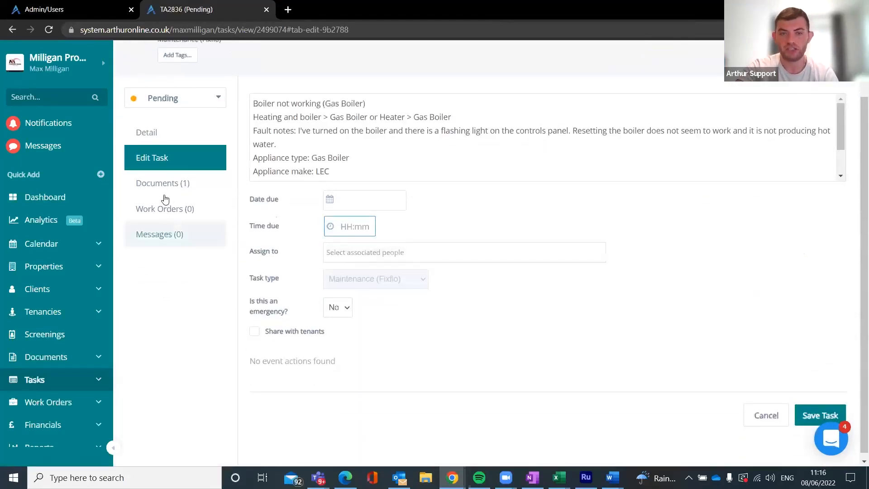
left_click(187, 132)
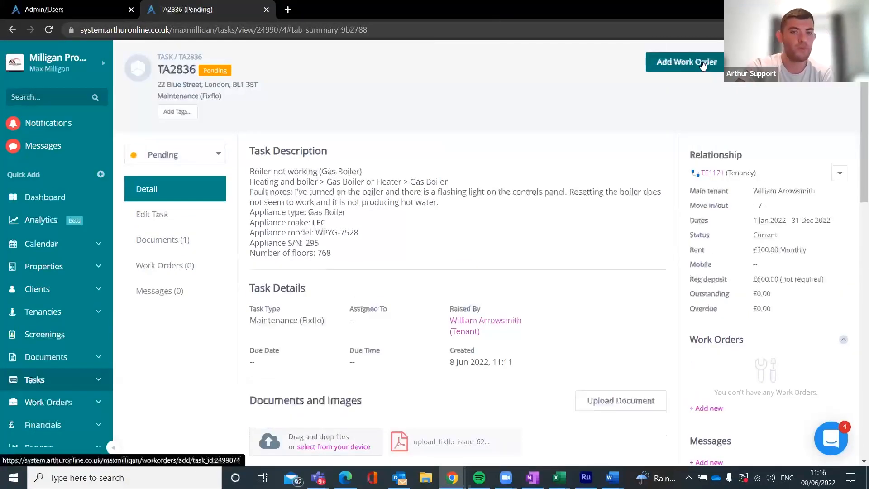
Start a work order from the task and check its prefilled description and the option to copy documents and images from the related task.
left_click(661, 62)
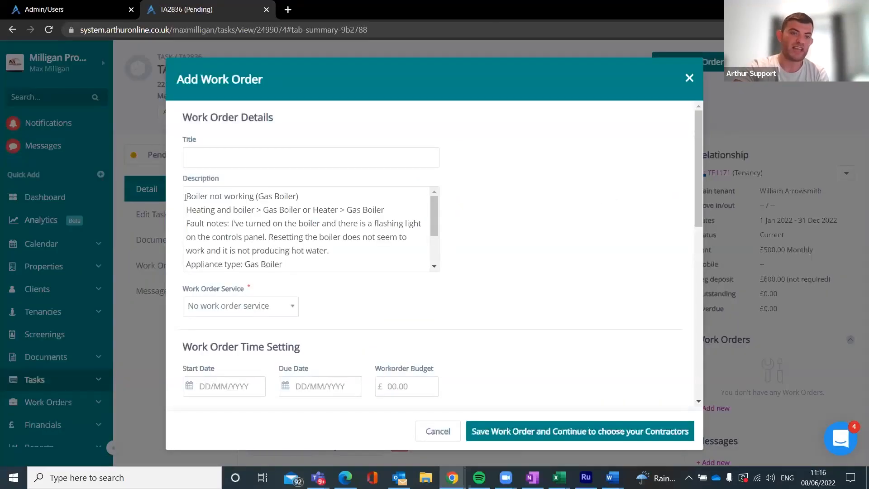
left_click_drag(192, 198, 365, 293)
scroll(326, 262, "up", 3)
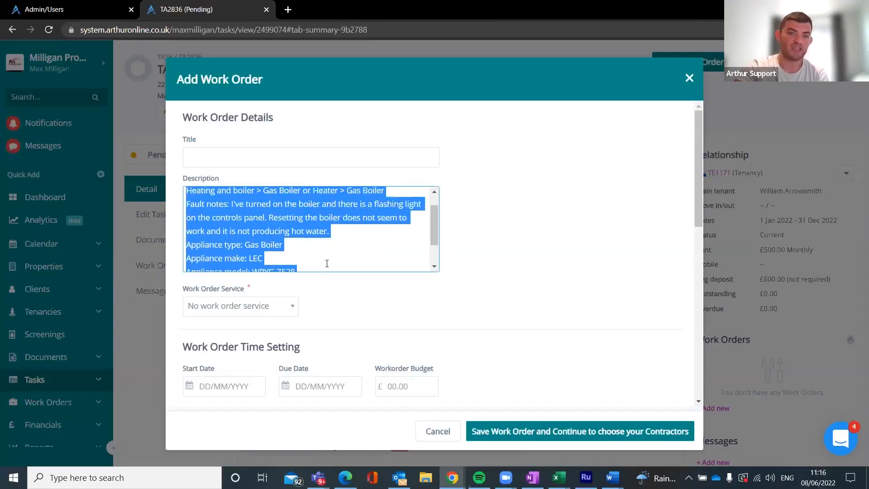
left_click(326, 194)
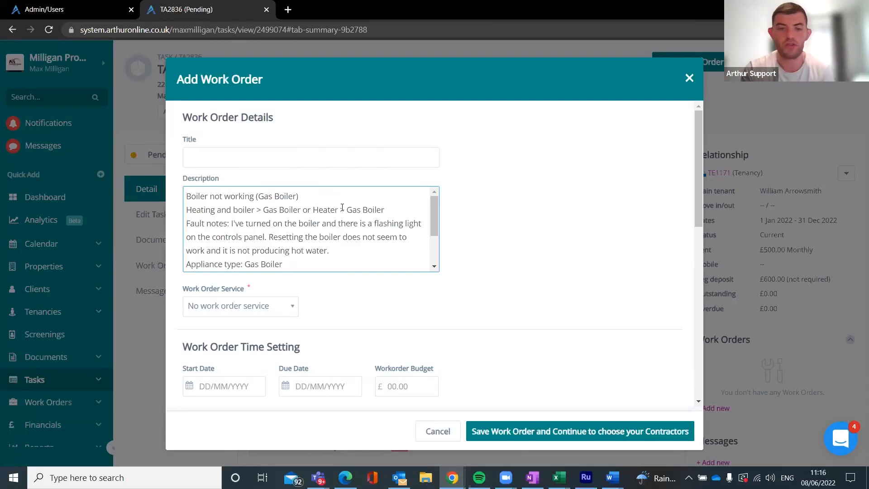
scroll(421, 256, "down", 3)
scroll(435, 219, "down", 10)
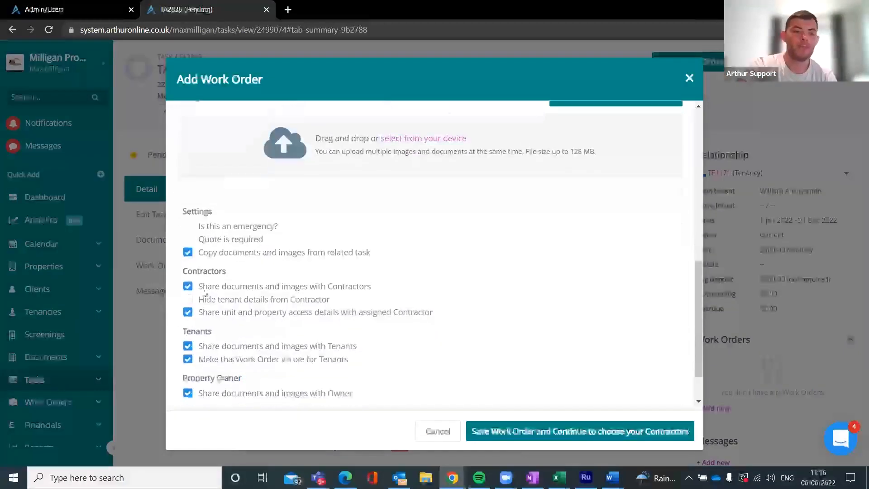
double_click(272, 266)
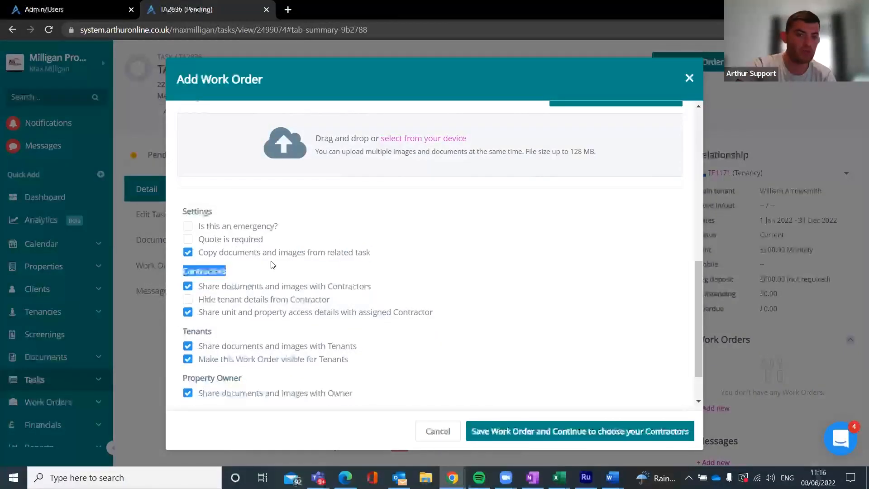
left_click_drag(222, 262, 183, 251)
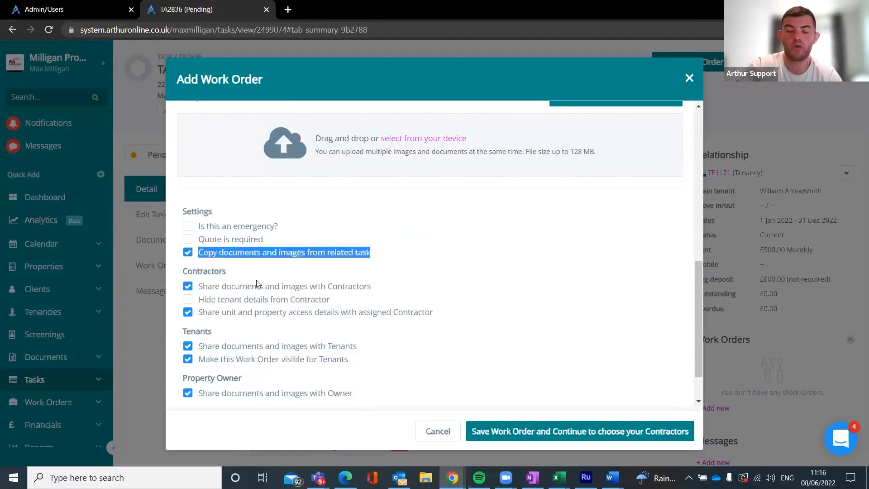
Review the work order's date, budget and sharing settings, then close the form without saving.
scroll(394, 267, "up", 8)
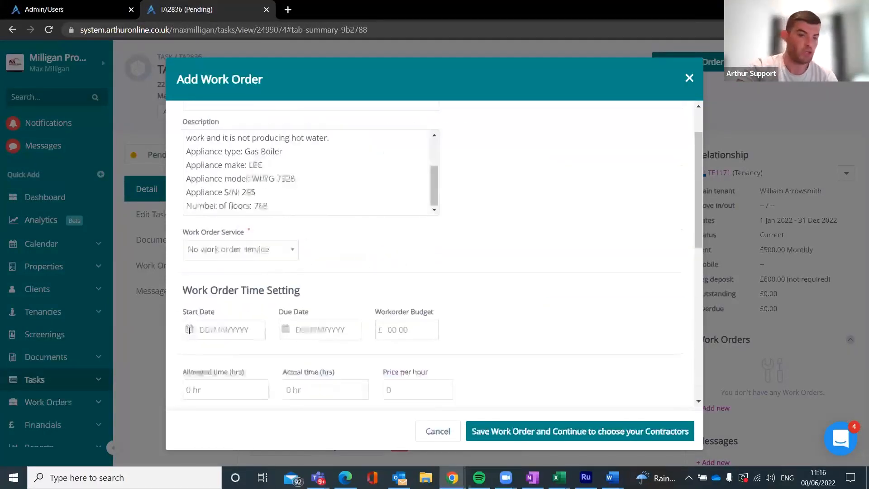
left_click(306, 325)
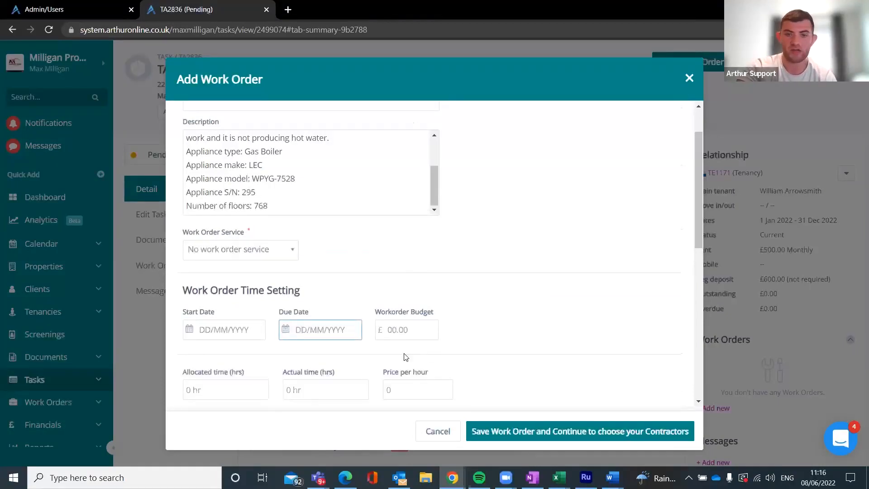
scroll(444, 351, "down", 5)
scroll(535, 308, "down", 4)
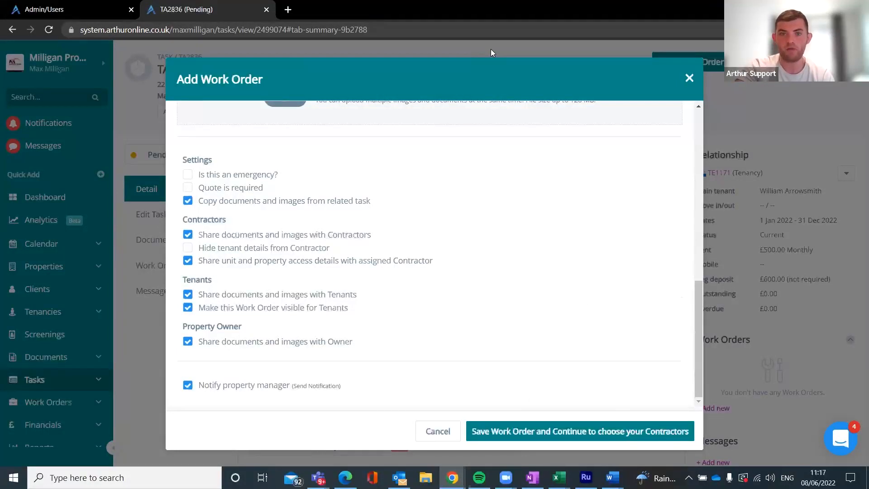
key("Escape")
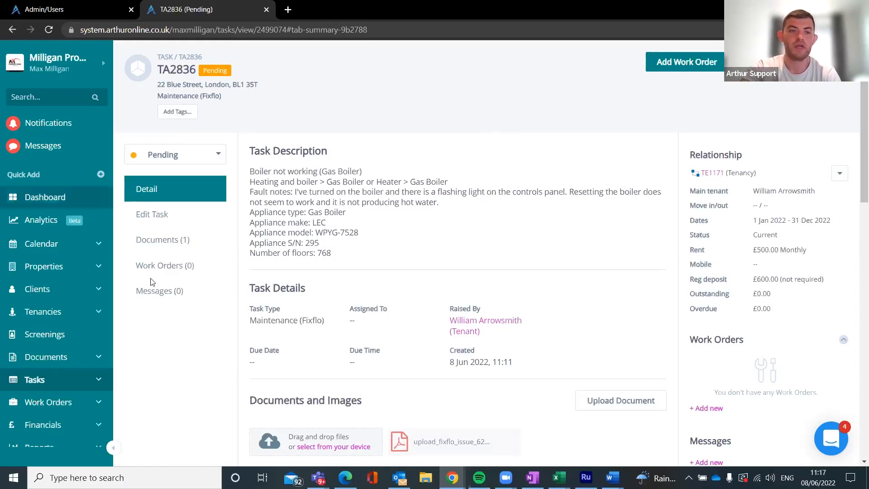
Edit the boiler task so that it is due on 08/06/2022 at 17:30.
left_click(192, 218)
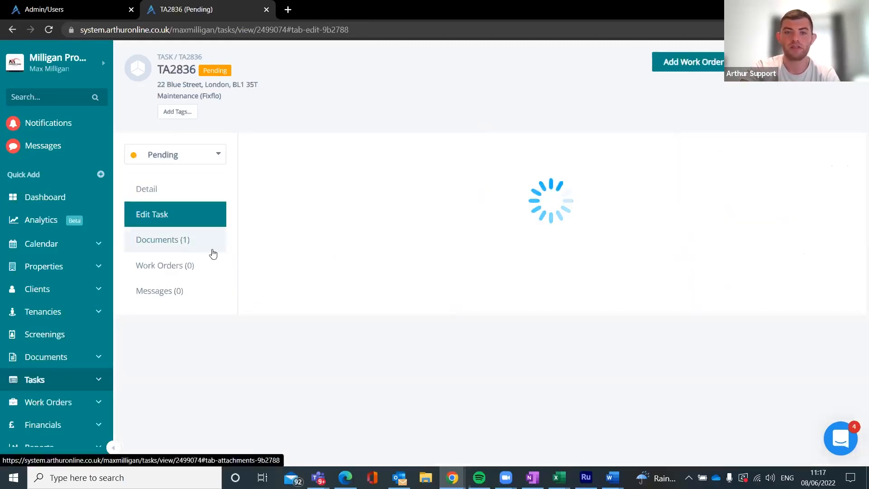
left_click(358, 258)
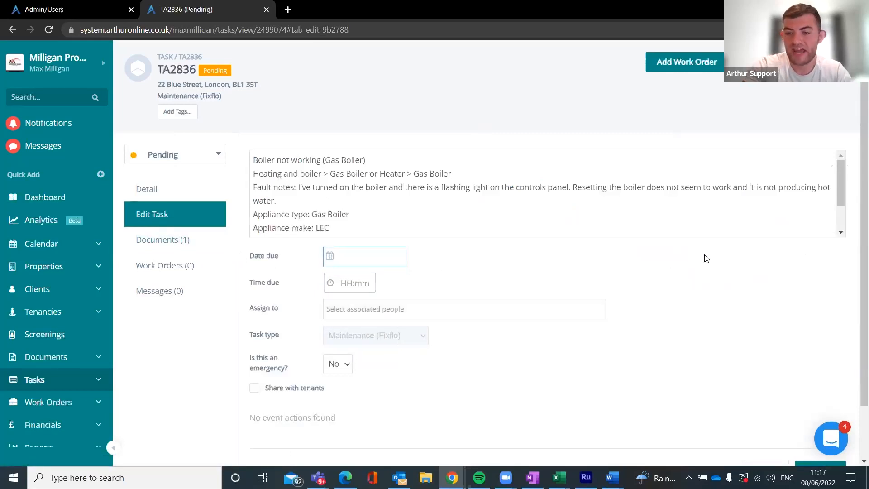
type("1730")
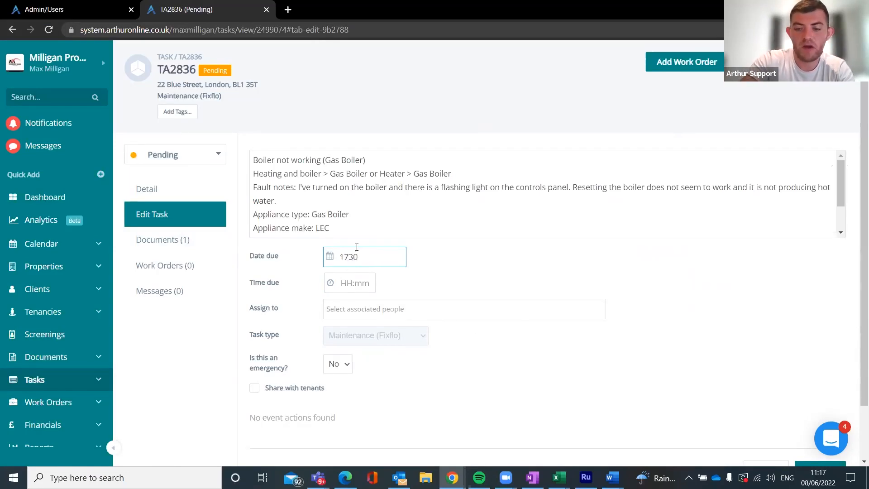
double_click(384, 252)
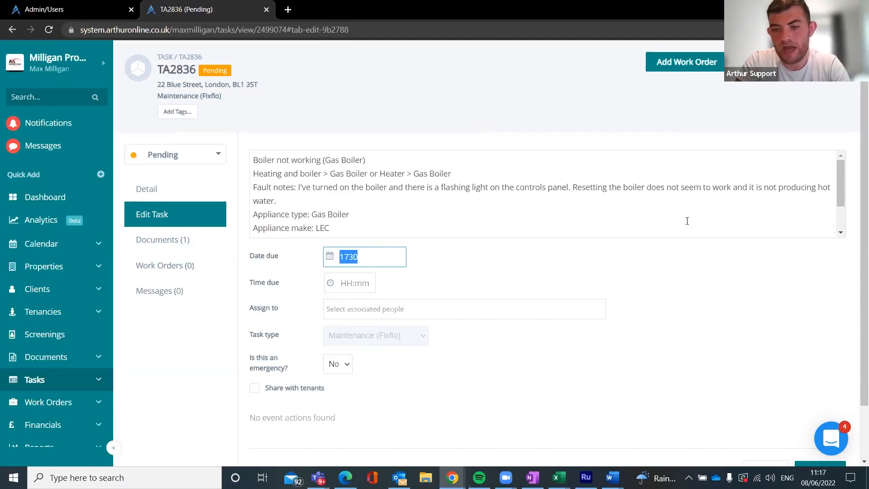
type("08/06/2022")
left_click(363, 284)
type("17:30")
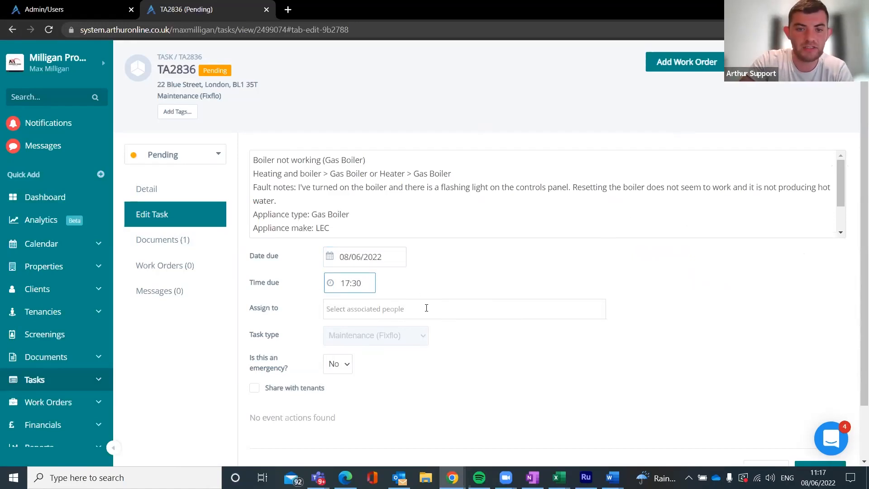
Select the signed-in manager and one more associated person as the task's assignees, and save the task.
scroll(519, 256, "down", 2)
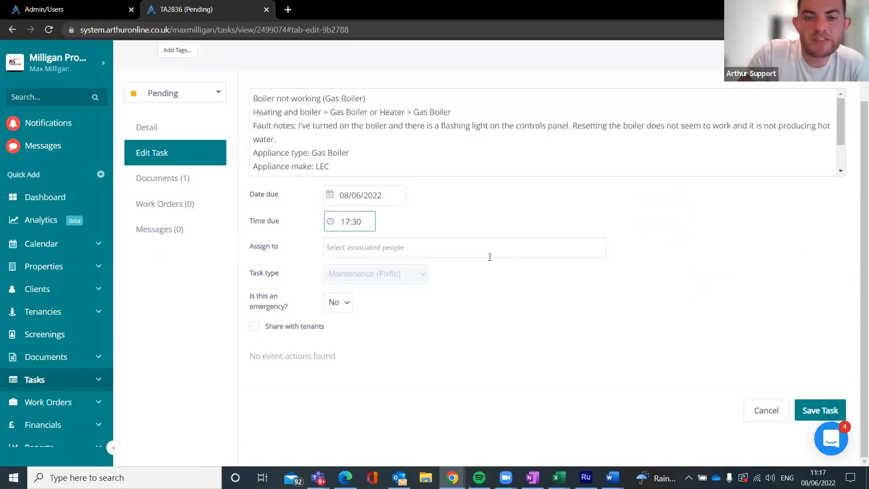
left_click(488, 255)
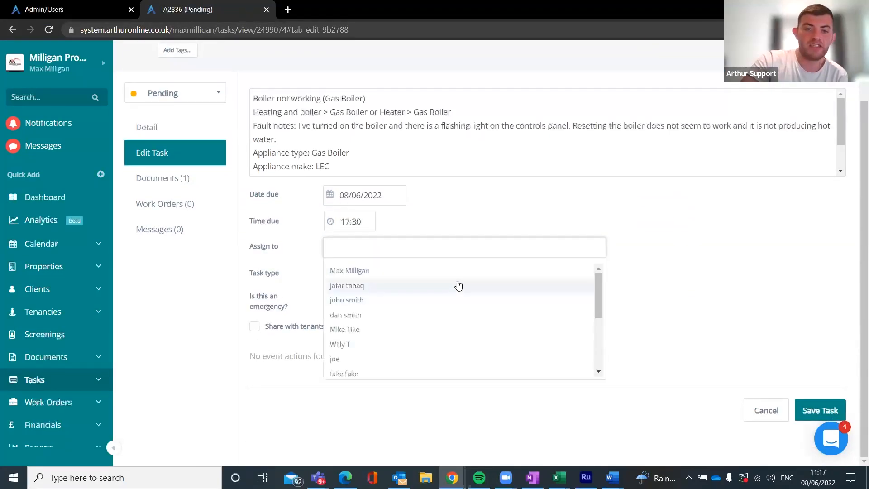
left_click(459, 278)
left_click(498, 247)
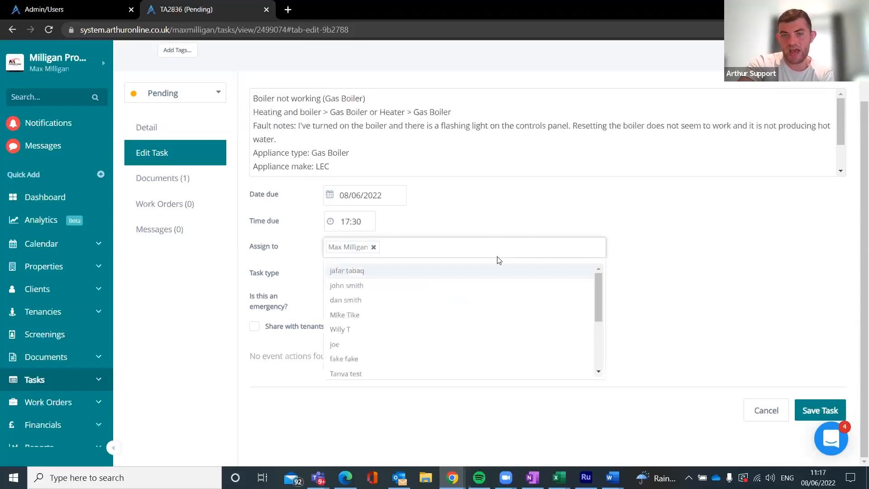
left_click(362, 307)
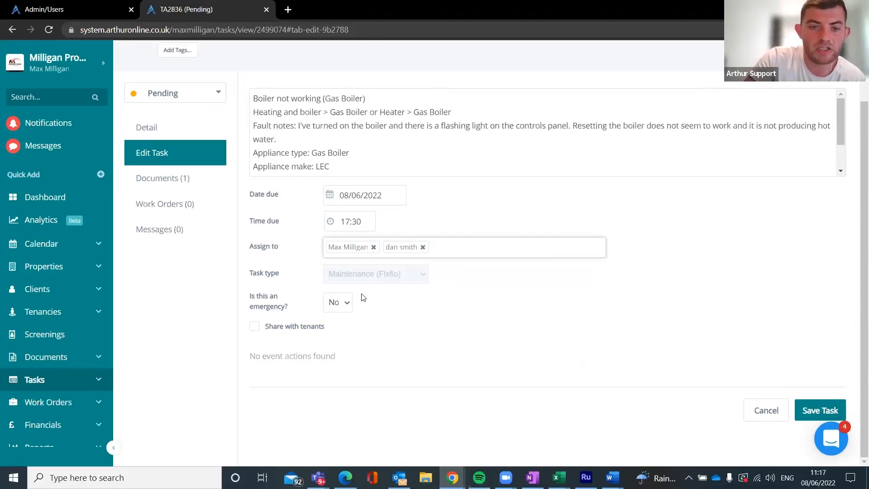
left_click(812, 413)
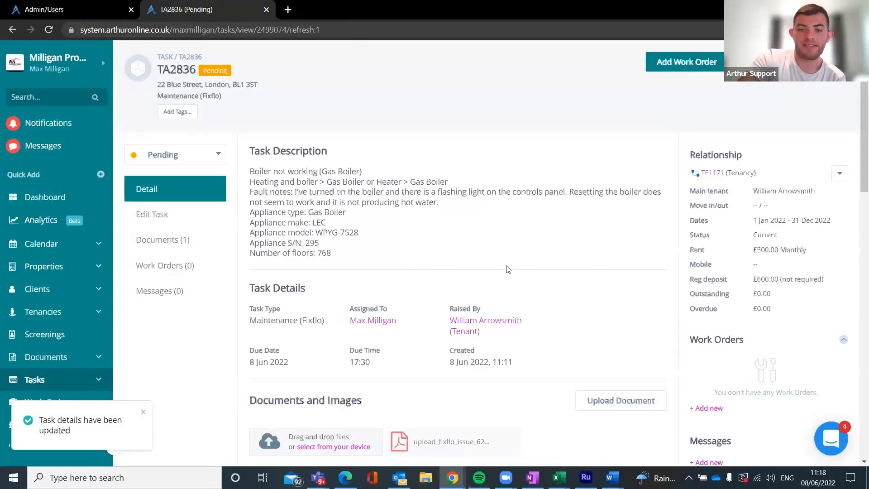
Check the saved task's assignment and due date in its details, and switch to the presentation slides.
left_click(172, 211)
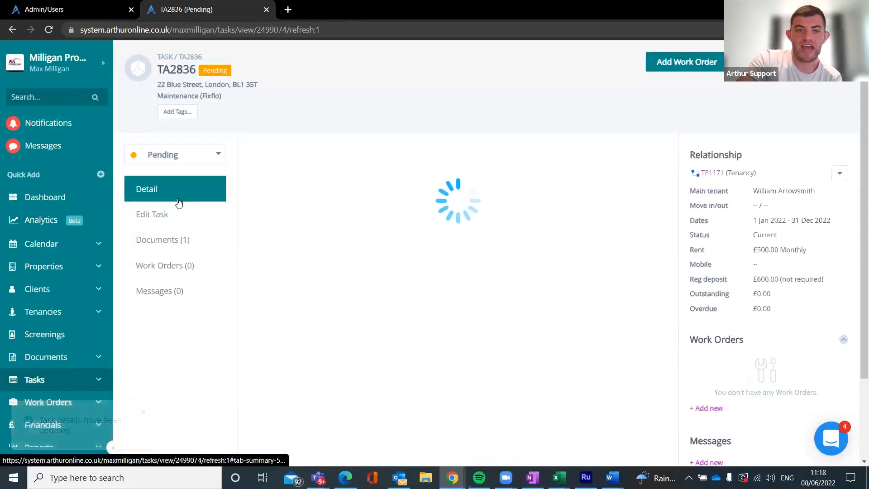
scroll(317, 156, "down", 6)
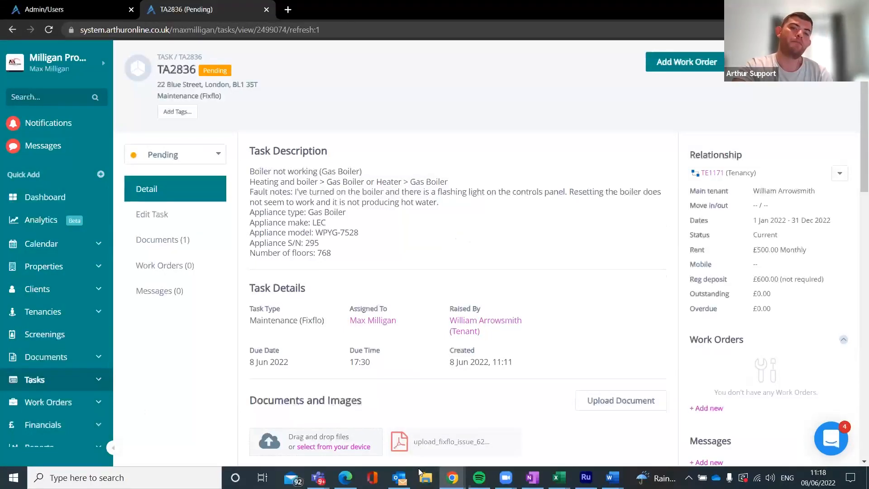
key("alt+Tab")
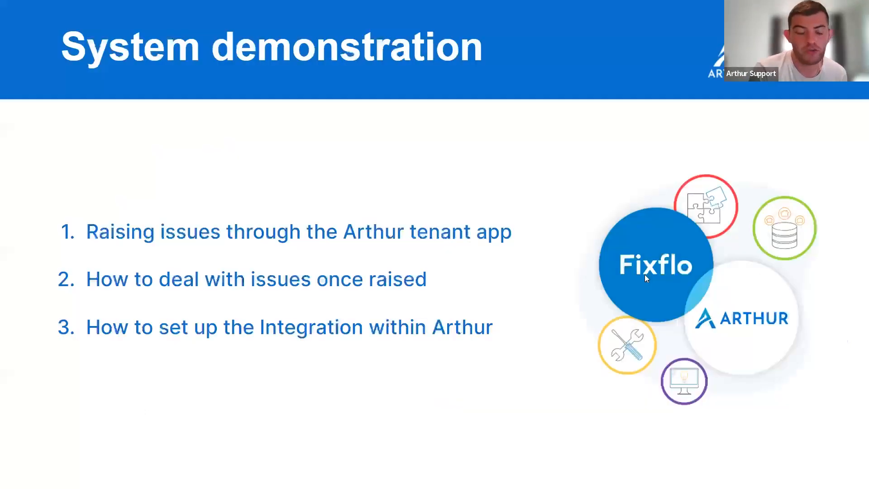